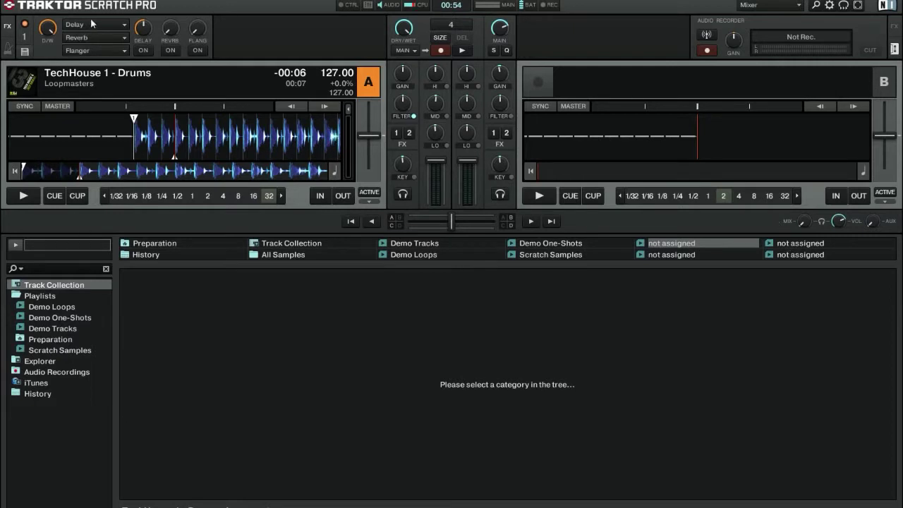
Switch the global section to the master clock and back to FX unit 1, and show FX unit 2 in place of the audio recorder.
mouse_move(150, 24)
click(9, 50)
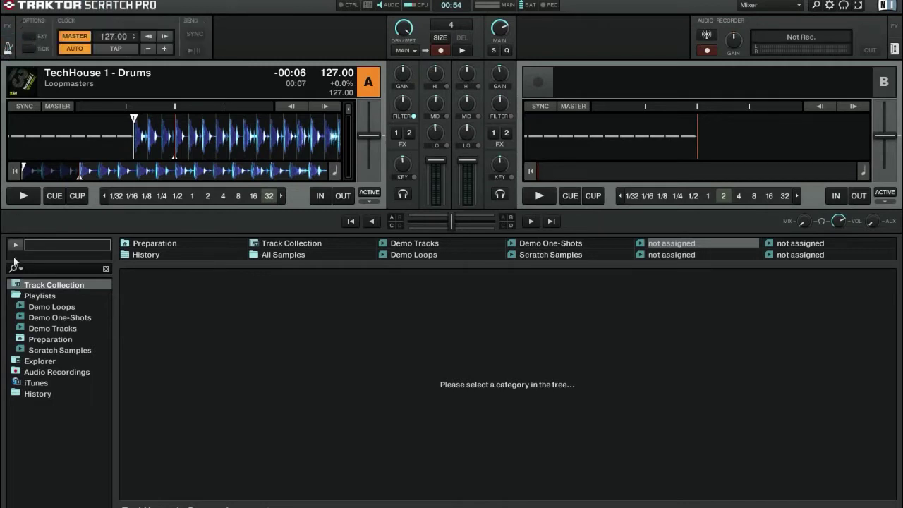
click(13, 28)
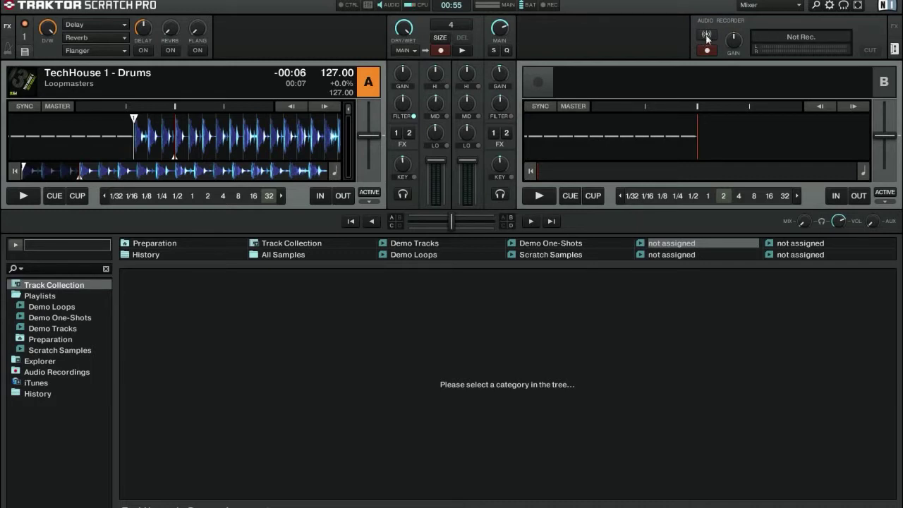
click(893, 26)
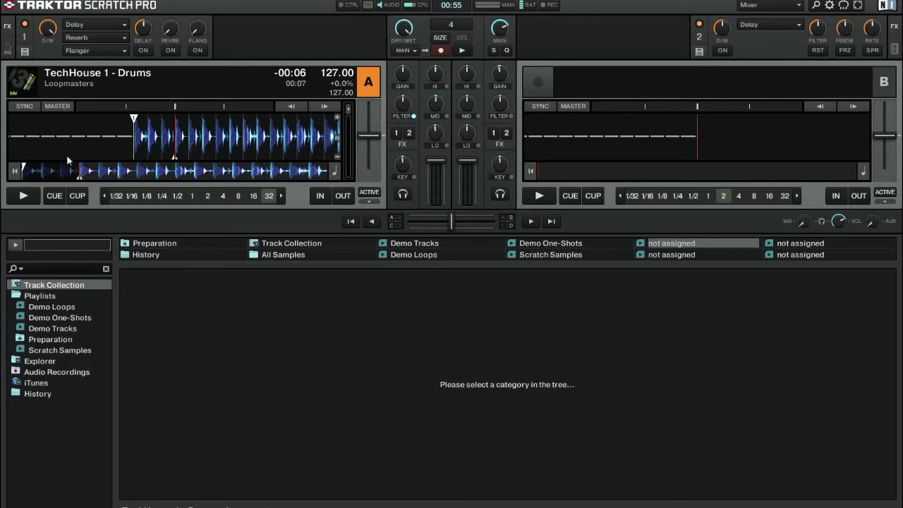
Switch the deck focus back and forth between decks A and B, finishing on deck A.
click(661, 83)
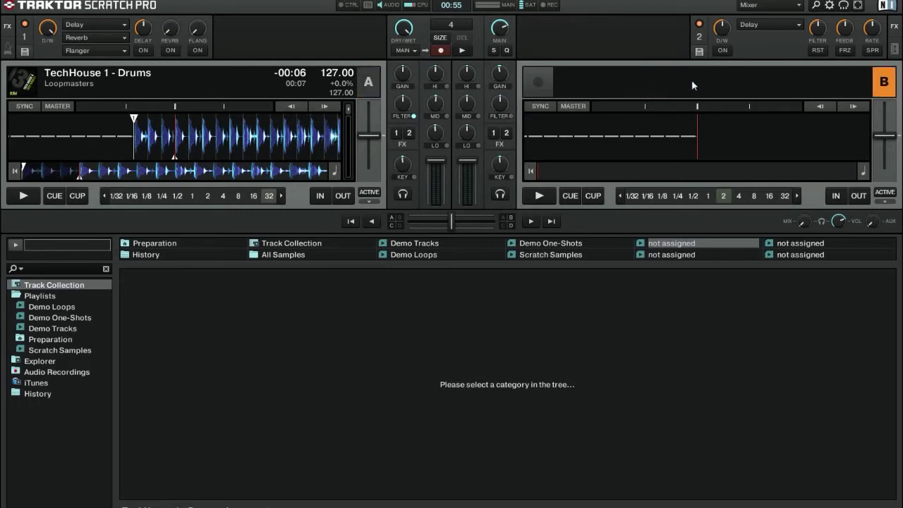
click(254, 80)
click(584, 80)
click(213, 84)
click(574, 84)
click(247, 95)
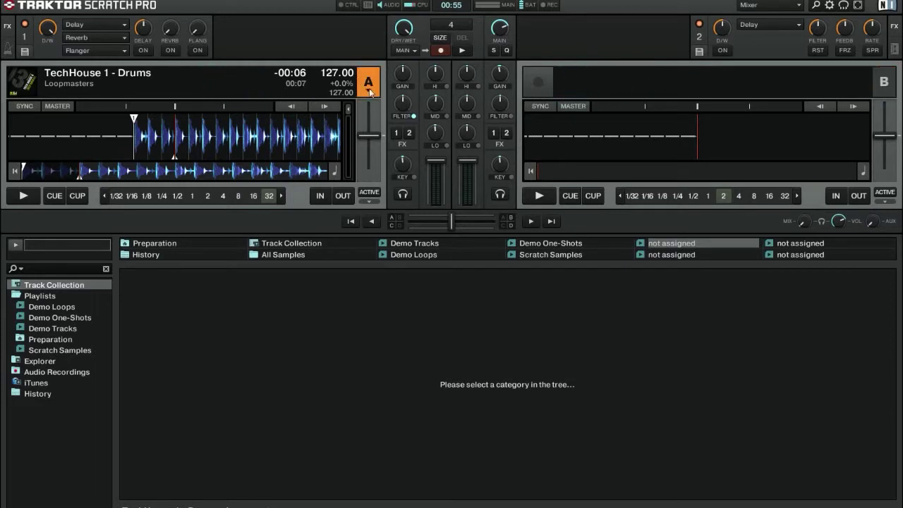
click(884, 84)
click(747, 75)
click(777, 81)
click(275, 88)
click(696, 80)
click(268, 73)
Try out deck A's channel volume fader and gain control.
mouse_move(400, 73)
mouse_move(444, 67)
mouse_move(439, 161)
mouse_down()
mouse_move(437, 196)
mouse_move(438, 162)
mouse_up()
scroll(403, 74, up, 1)
drag(407, 84, 407, 64)
Load TechHouse 1 - Drums from All Samples into deck B and zoom in on its waveform.
click(285, 255)
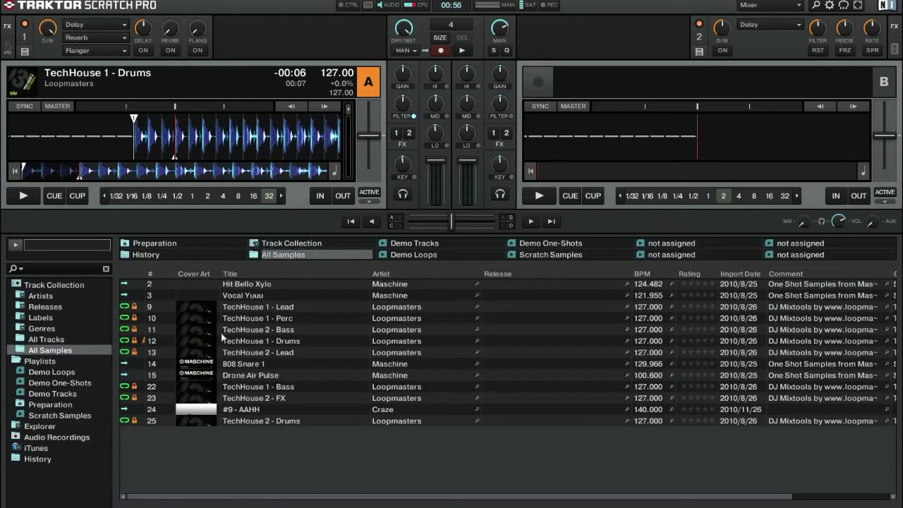
drag(262, 345, 639, 163)
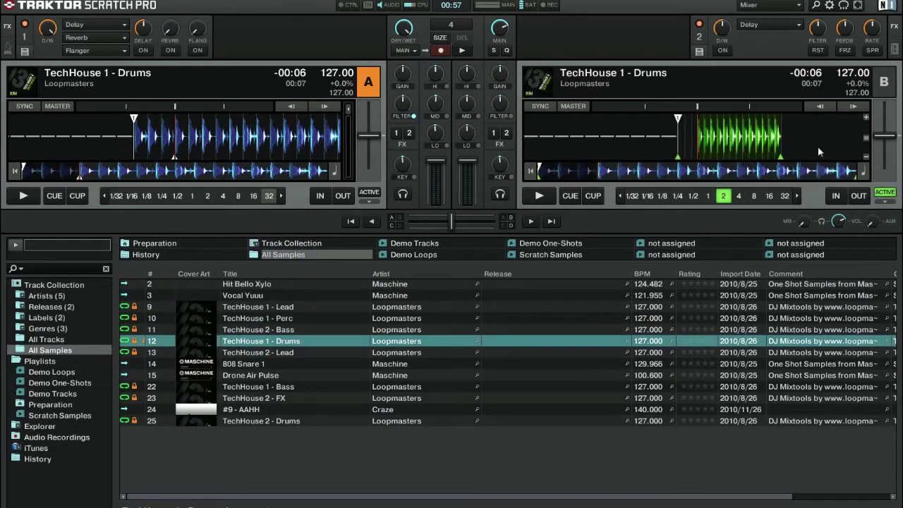
click(866, 119)
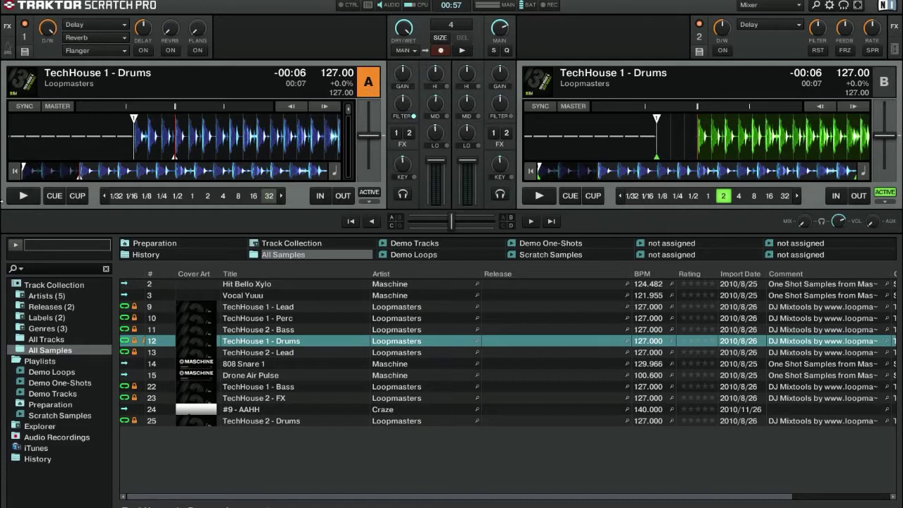
Play deck A with a 32-beat loop and adjust its gain and the main output level.
click(24, 197)
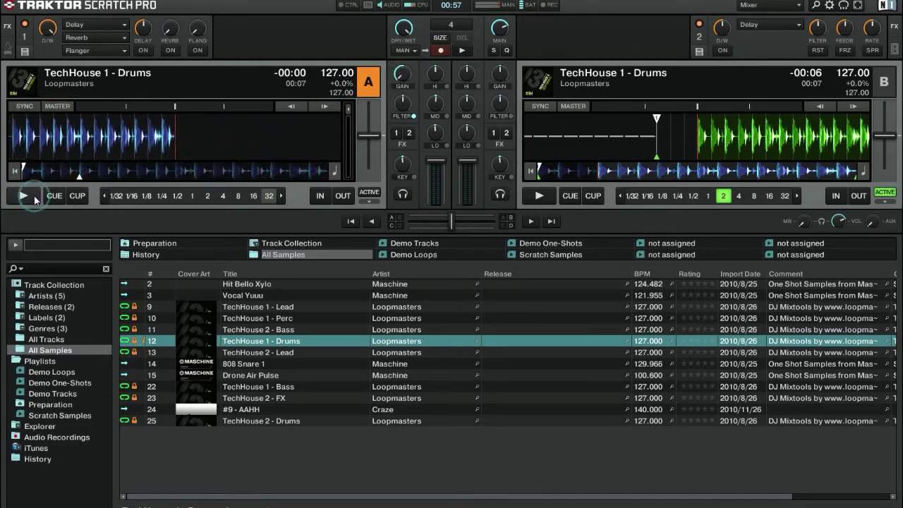
click(268, 196)
drag(402, 73, 402, 76)
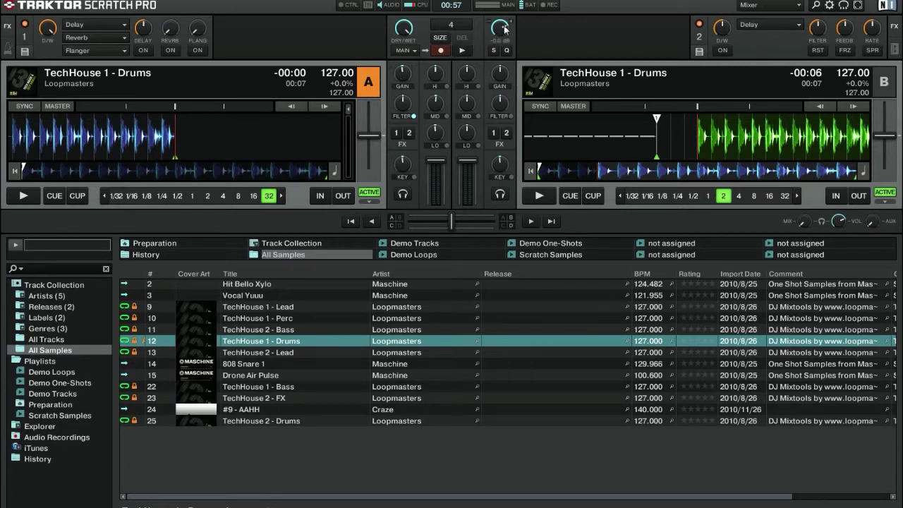
mouse_move(402, 72)
mouse_down()
mouse_move(402, 92)
mouse_move(411, 60)
mouse_up()
mouse_move(500, 28)
mouse_down()
mouse_move(499, 43)
mouse_move(500, 32)
mouse_up()
Return deck A to its cue point, play it and turn its channel filter.
click(33, 195)
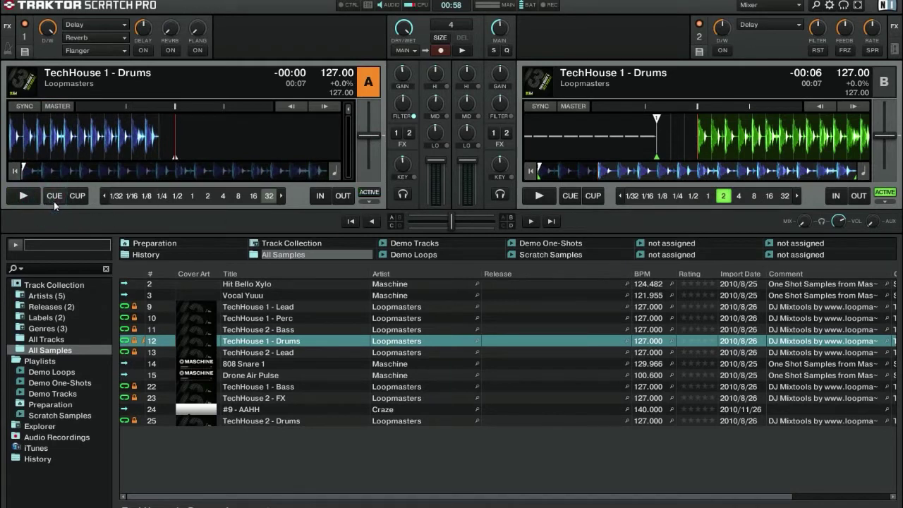
click(53, 196)
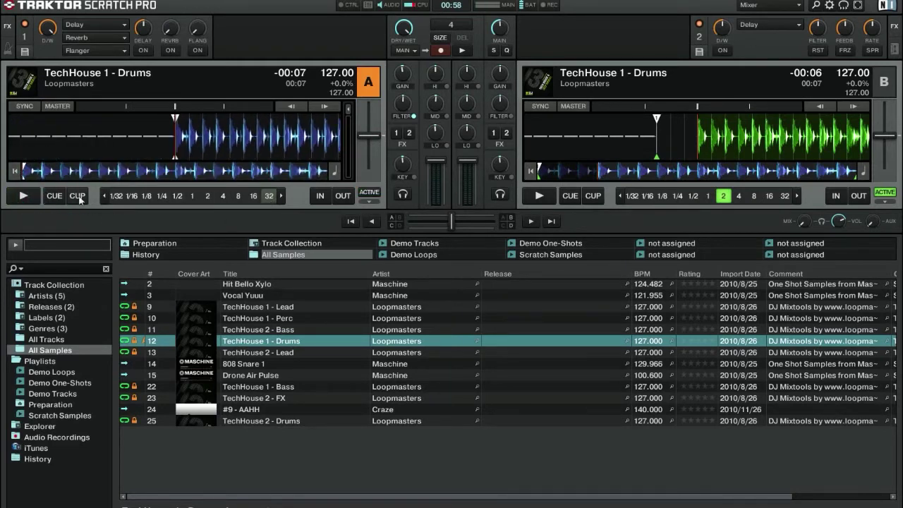
click(24, 195)
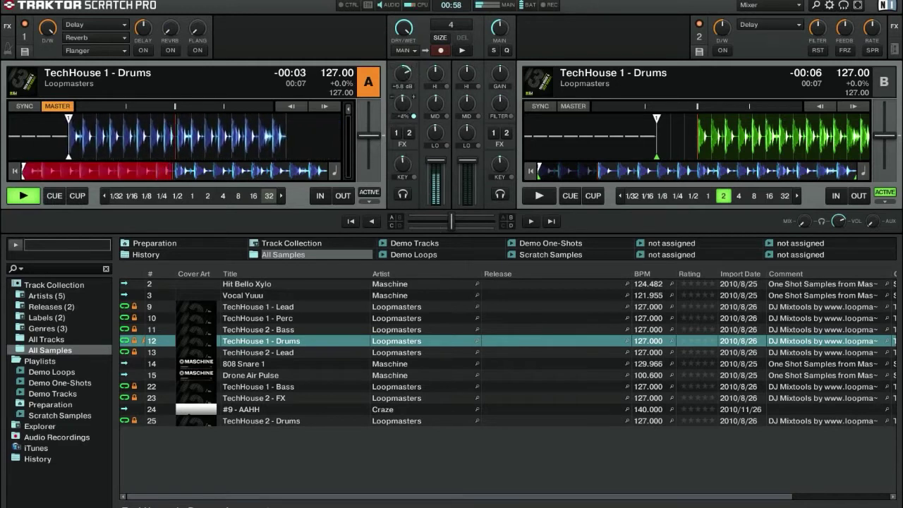
mouse_move(402, 102)
mouse_down()
mouse_move(414, 98)
mouse_move(403, 98)
mouse_move(403, 83)
mouse_move(385, 104)
mouse_up()
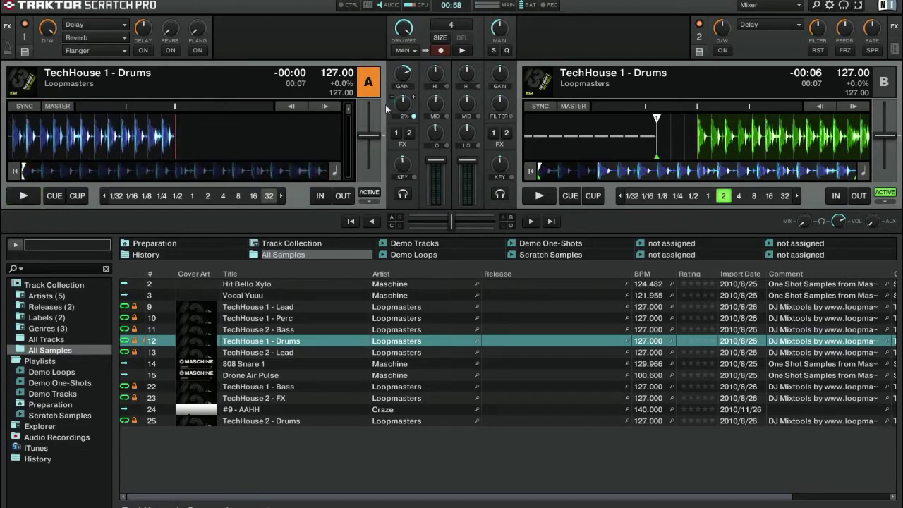
Restart deck A from the beginning and play it with a 32-beat loop active.
click(14, 171)
click(24, 196)
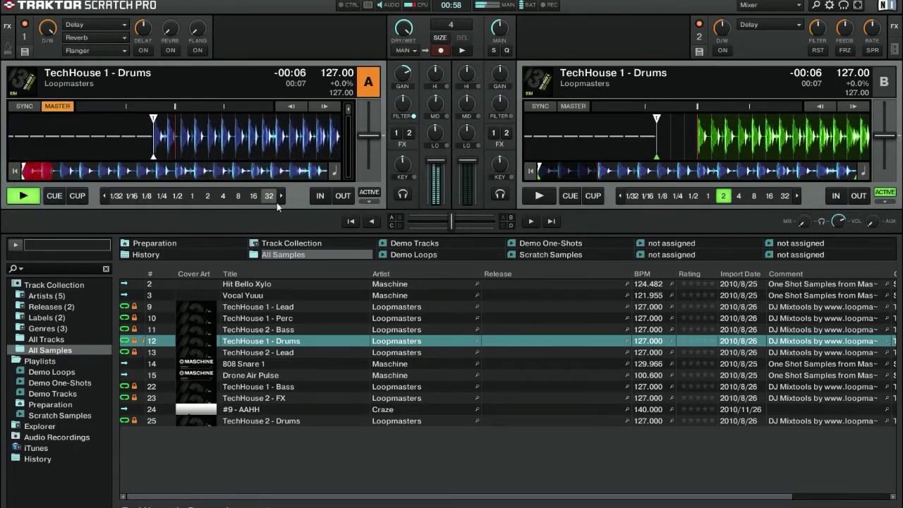
click(49, 196)
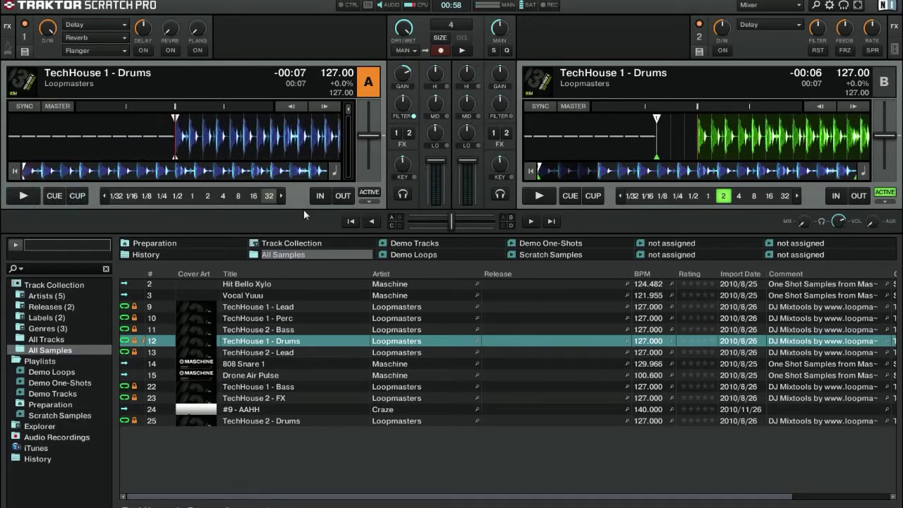
click(269, 196)
click(24, 195)
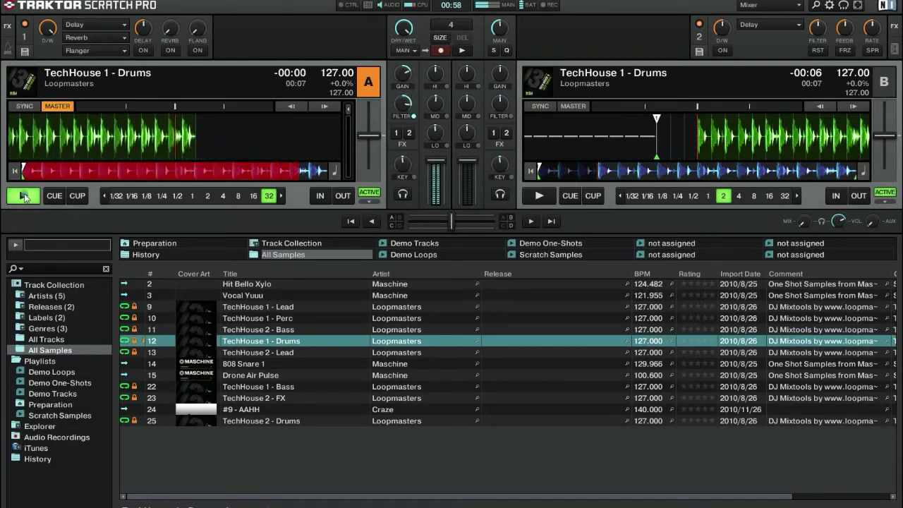
Sweep deck A's filter in both directions and bring its filter and gain back to neutral.
mouse_move(410, 88)
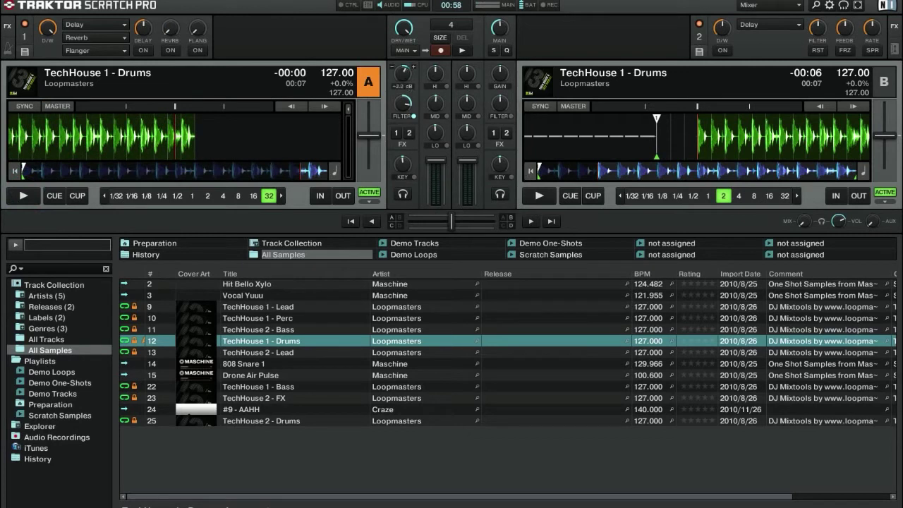
drag(402, 102, 402, 127)
drag(401, 106, 401, 92)
mouse_move(369, 148)
mouse_move(408, 118)
Stop deck A, return it to its cue point and activate a 16-beat loop.
click(32, 197)
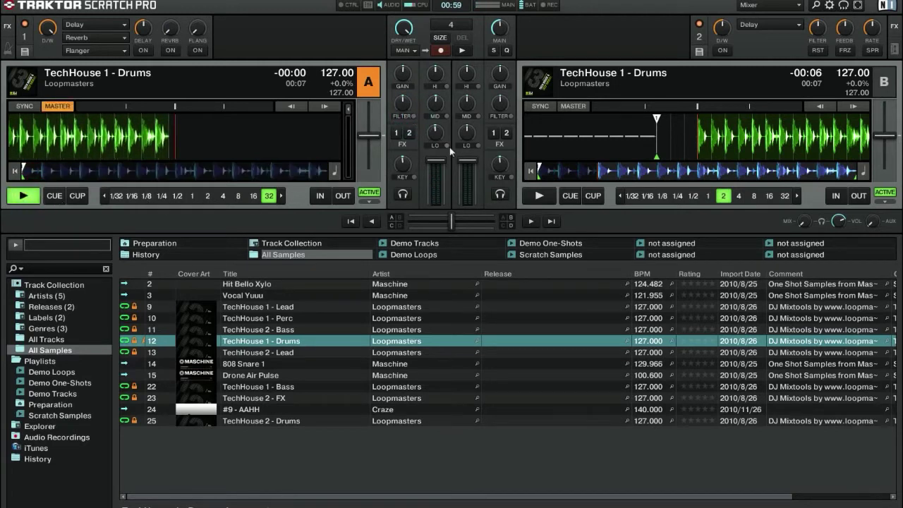
click(21, 198)
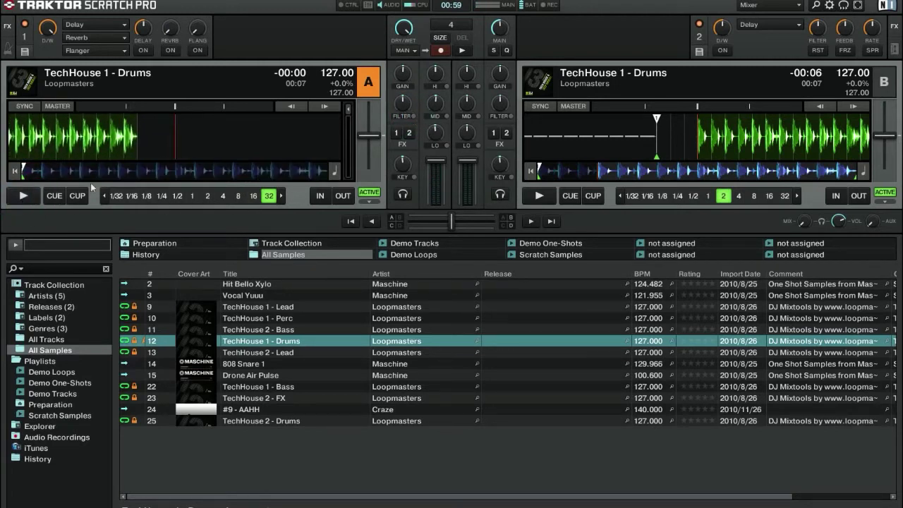
click(55, 197)
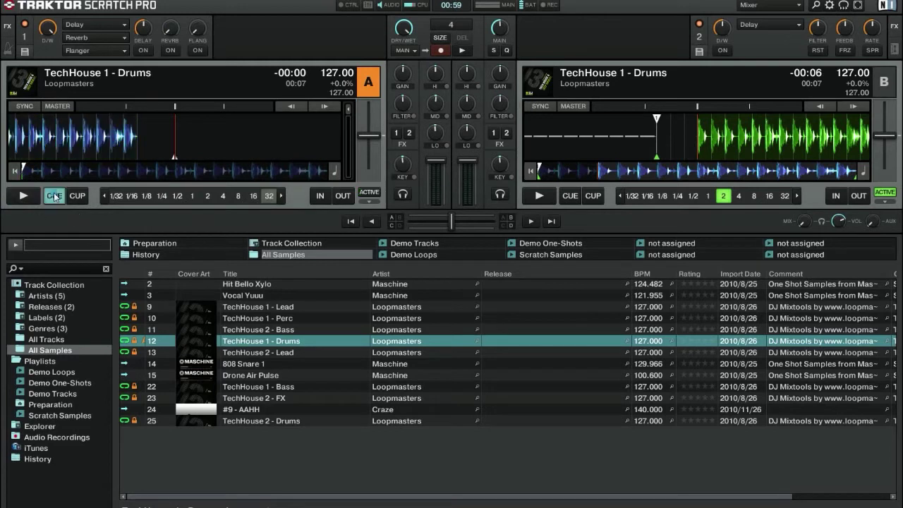
click(54, 197)
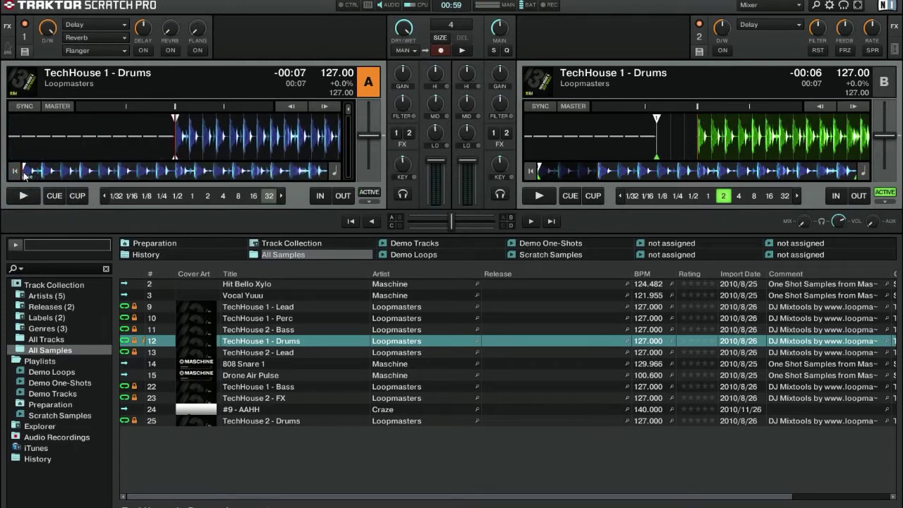
click(255, 196)
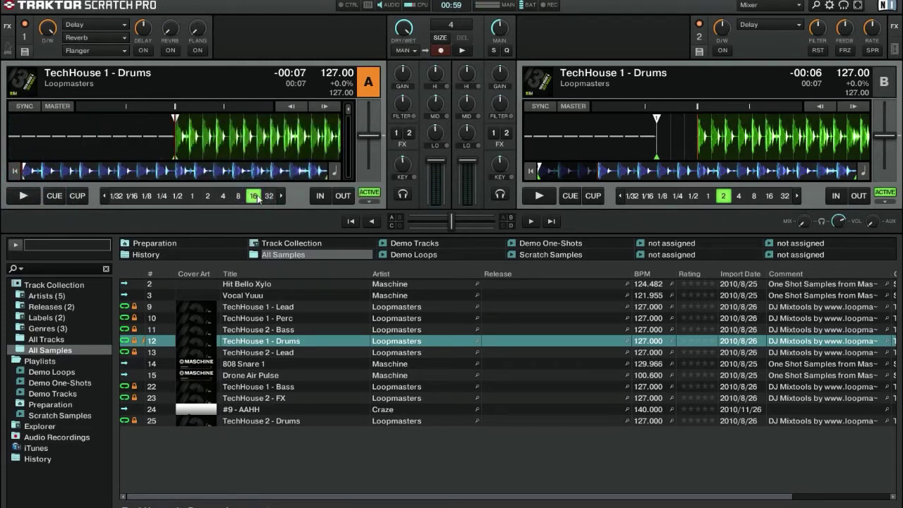
Play deck A's loop, switch its filter on and sweep the filter across its range before stopping the deck.
click(23, 196)
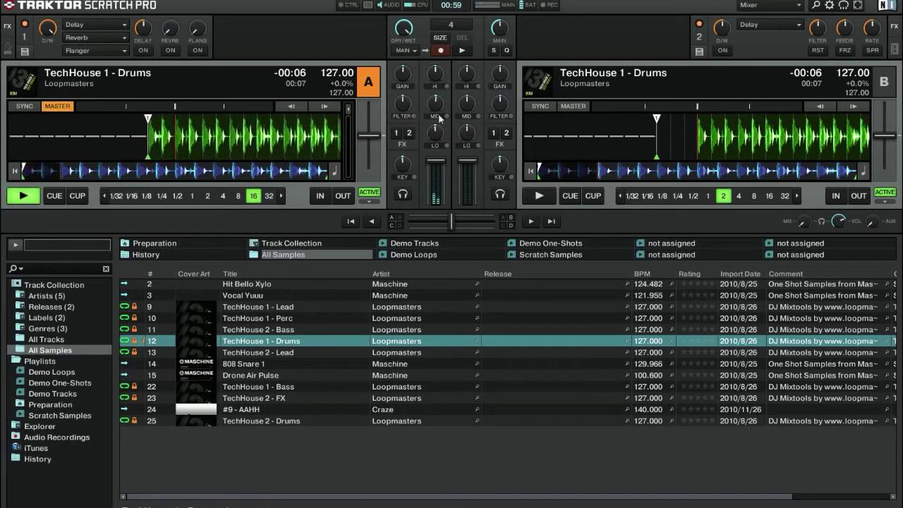
mouse_move(413, 97)
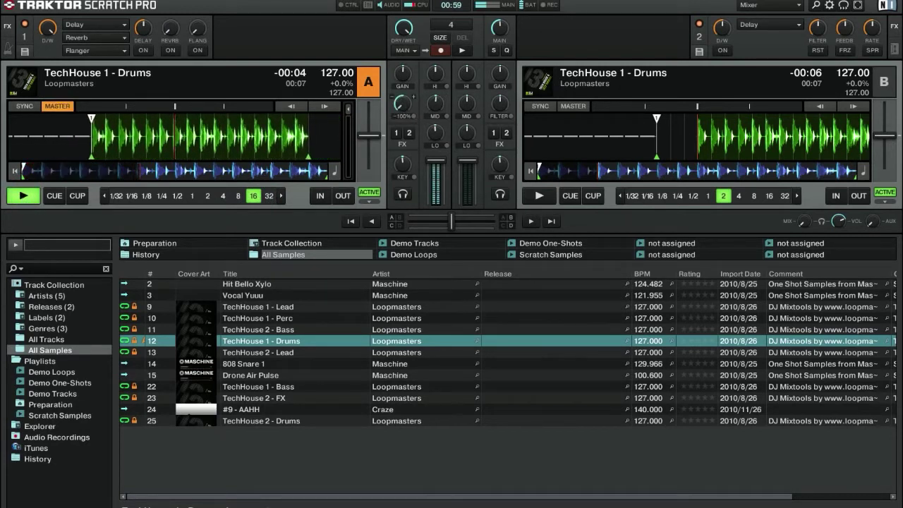
click(23, 196)
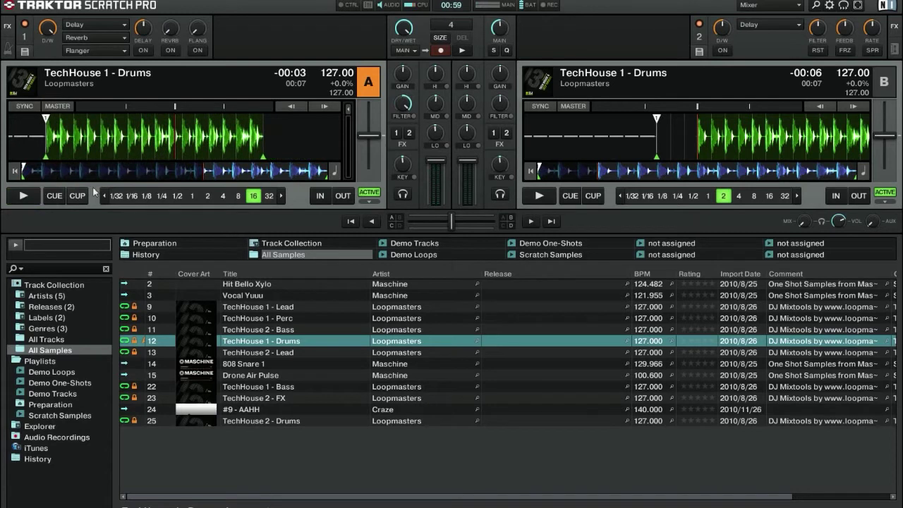
click(413, 115)
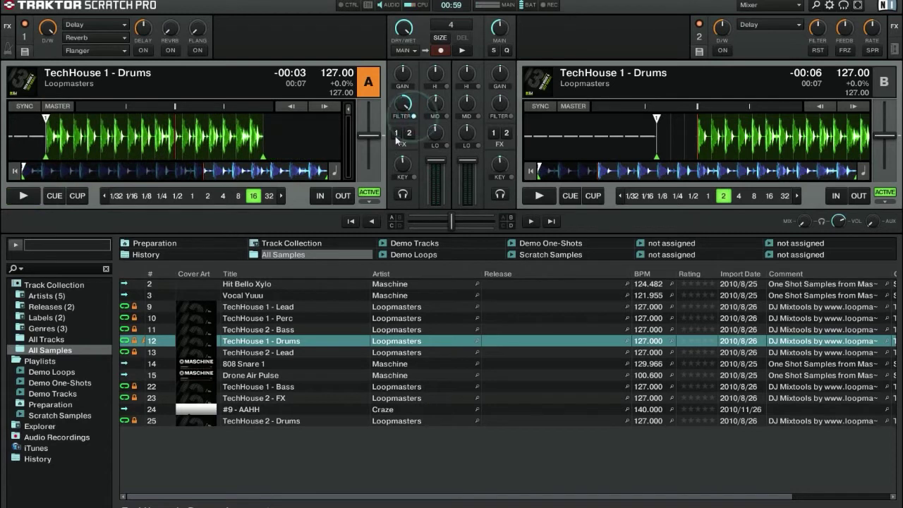
click(31, 201)
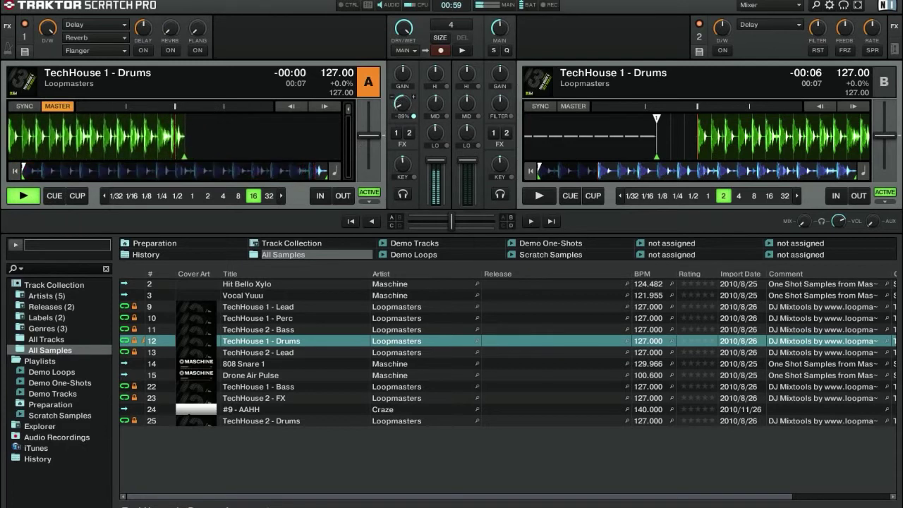
click(27, 197)
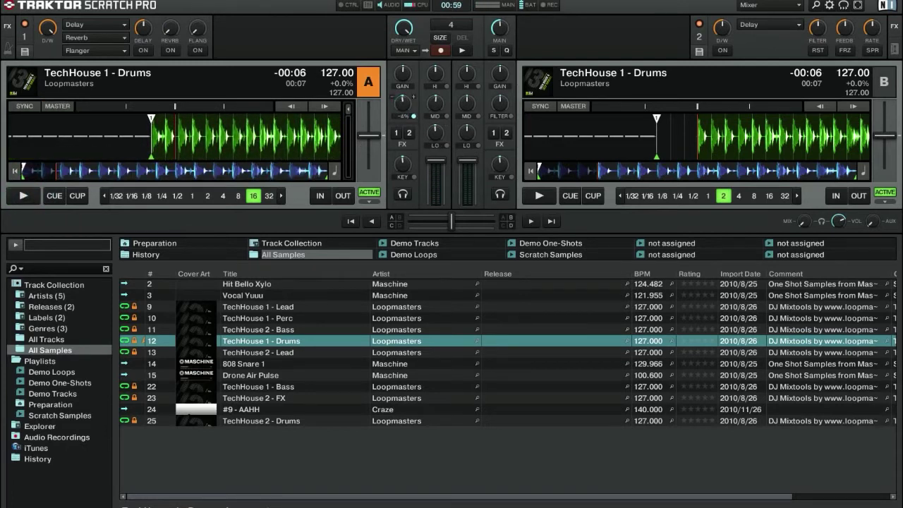
Toggle deck A's assignments to FX units 1 and 2 on and off.
click(396, 133)
click(409, 133)
click(397, 133)
click(408, 133)
click(409, 133)
click(409, 132)
click(396, 134)
mouse_move(871, 27)
click(396, 132)
click(408, 133)
click(395, 133)
Set the effect of FX unit 2 to no Effect.
click(779, 25)
click(780, 21)
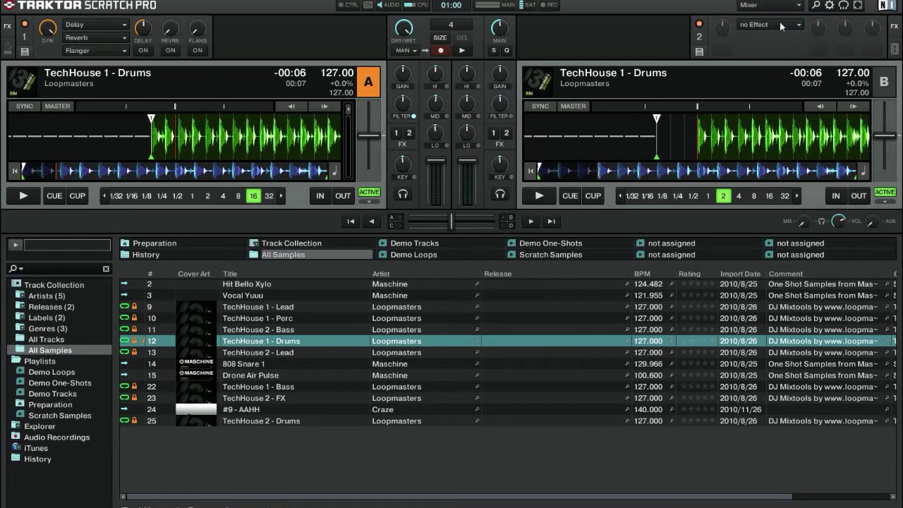
click(779, 21)
click(777, 27)
Play deck A with keylock and its key control on, shift the key down and up, and stop the deck.
click(21, 198)
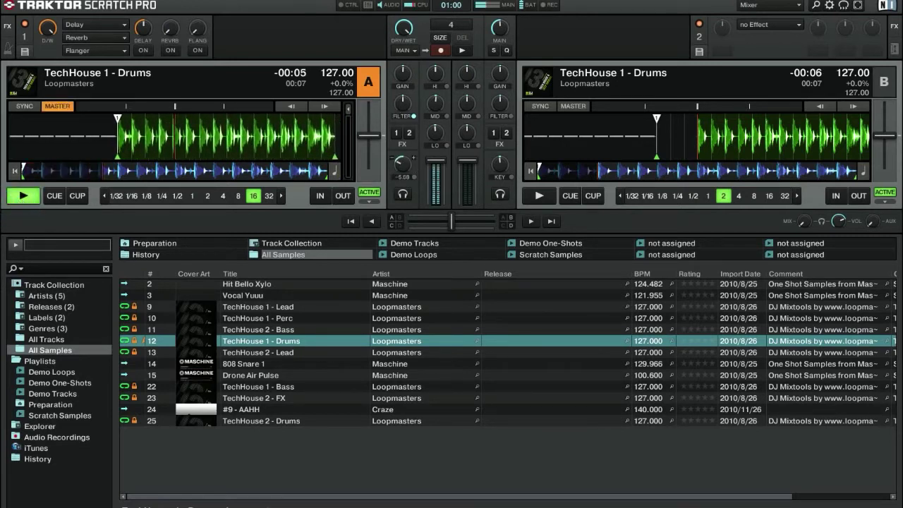
scroll(403, 163, up, 4)
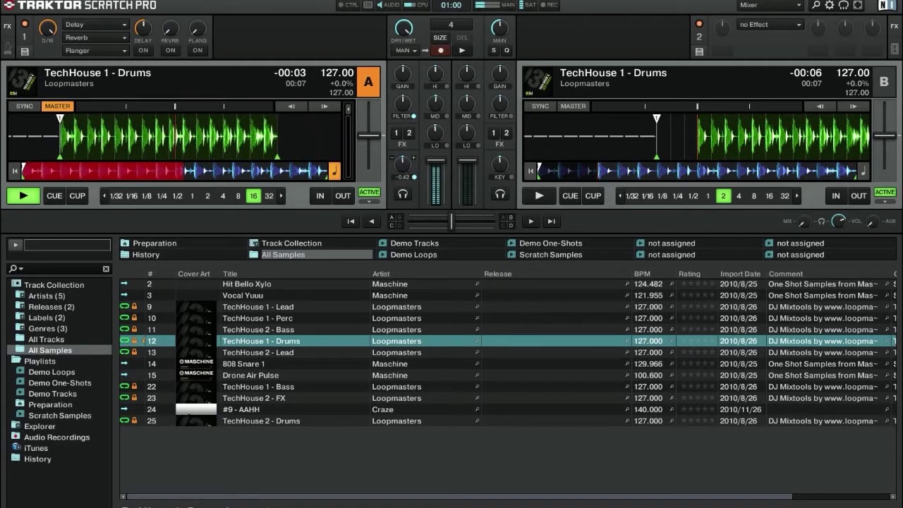
scroll(402, 164, down, 6)
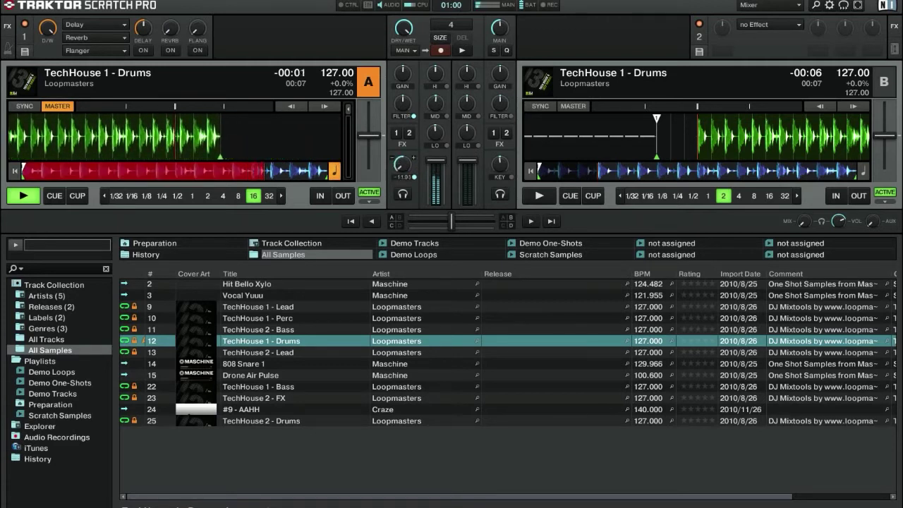
scroll(403, 164, up, 4)
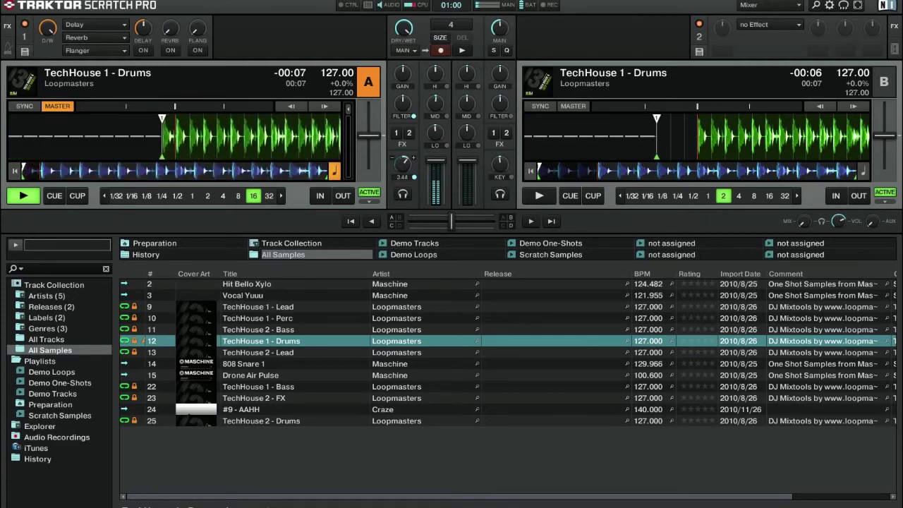
click(17, 201)
scroll(402, 164, up, 7)
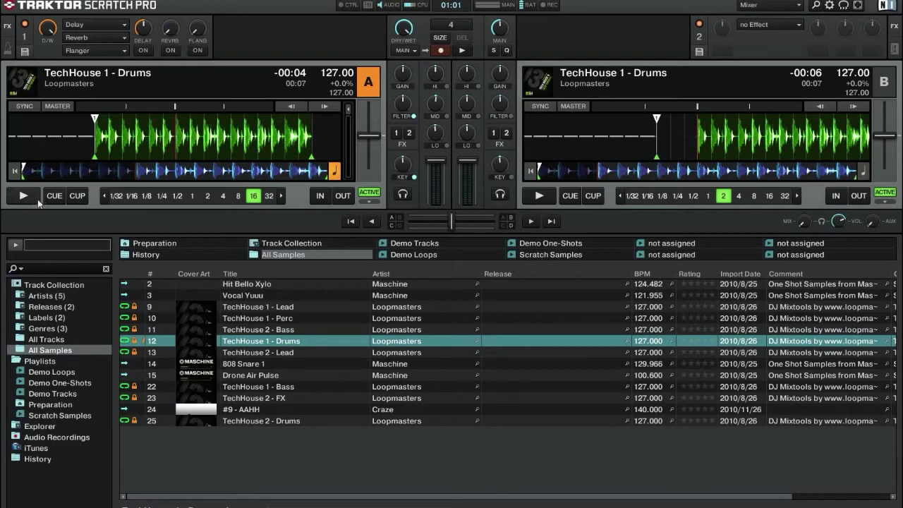
Play deck A with its key shifted down to -12.00 and again with the key shifted up, stopping the deck each time.
mouse_move(403, 163)
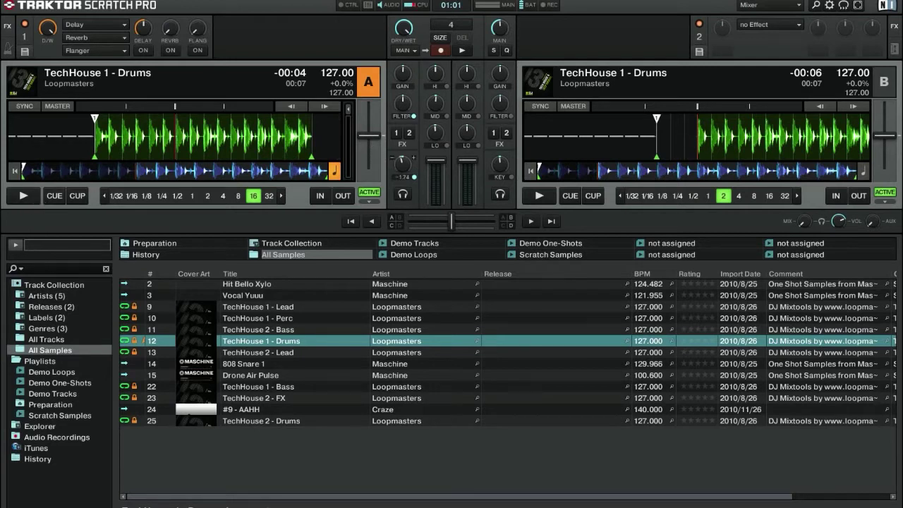
click(23, 197)
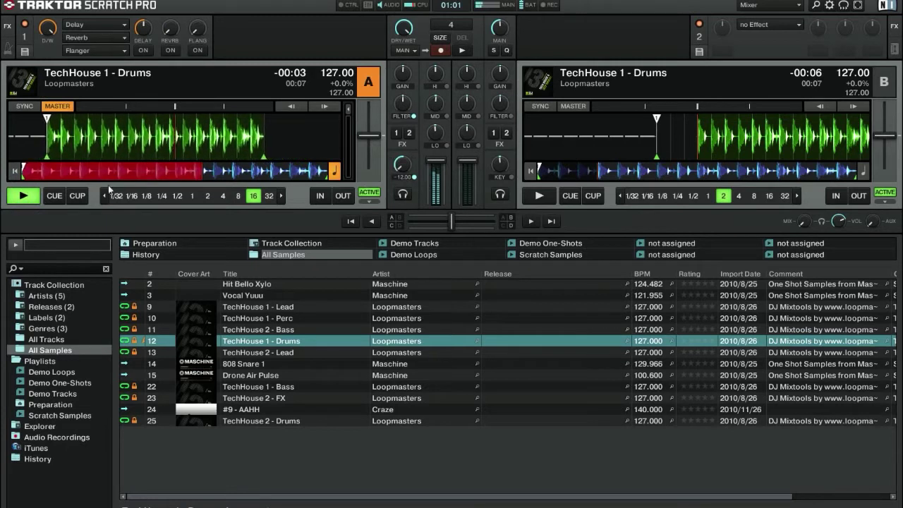
click(22, 199)
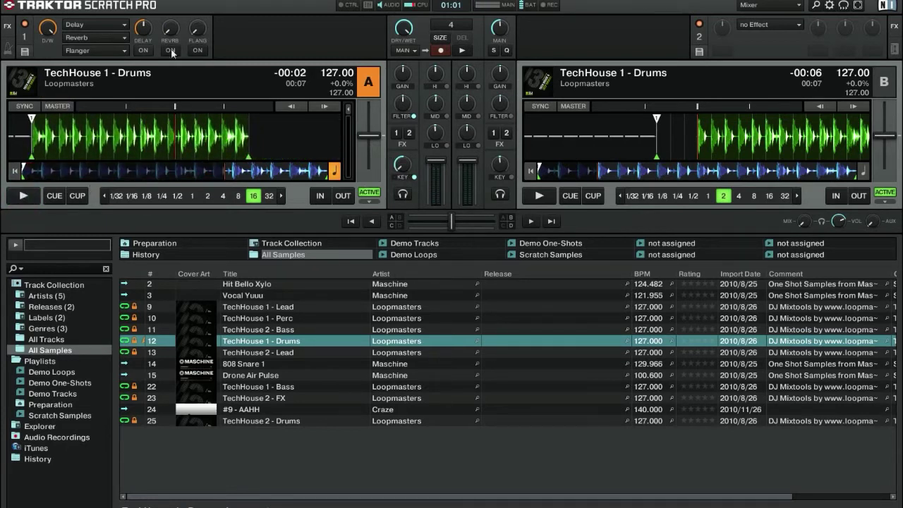
mouse_move(400, 158)
click(23, 195)
click(22, 197)
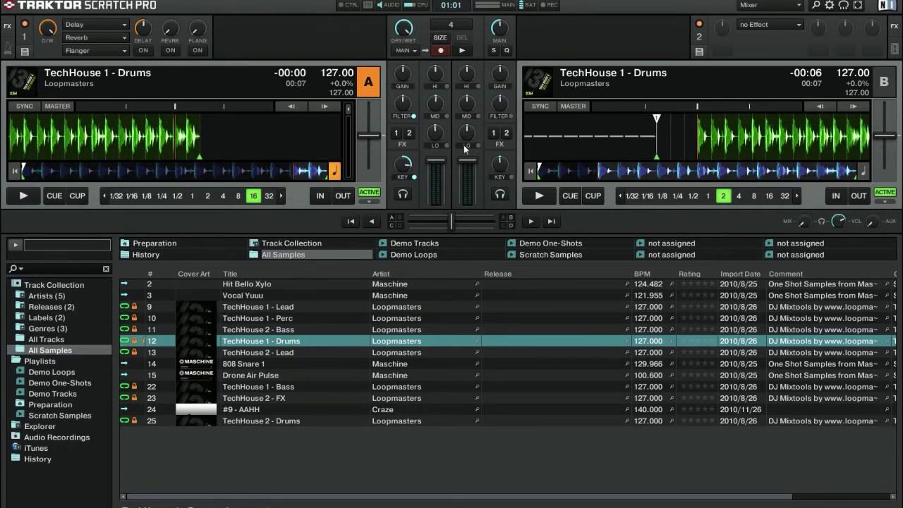
Toggle deck A's key control, play the deck while shifting its key, stop it and reset the key to 0.00.
drag(404, 162, 404, 156)
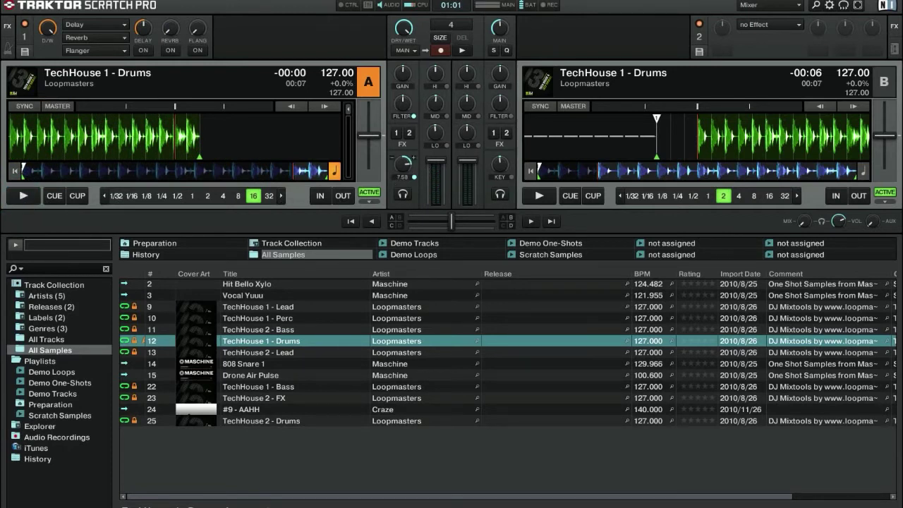
click(414, 178)
click(414, 177)
click(33, 202)
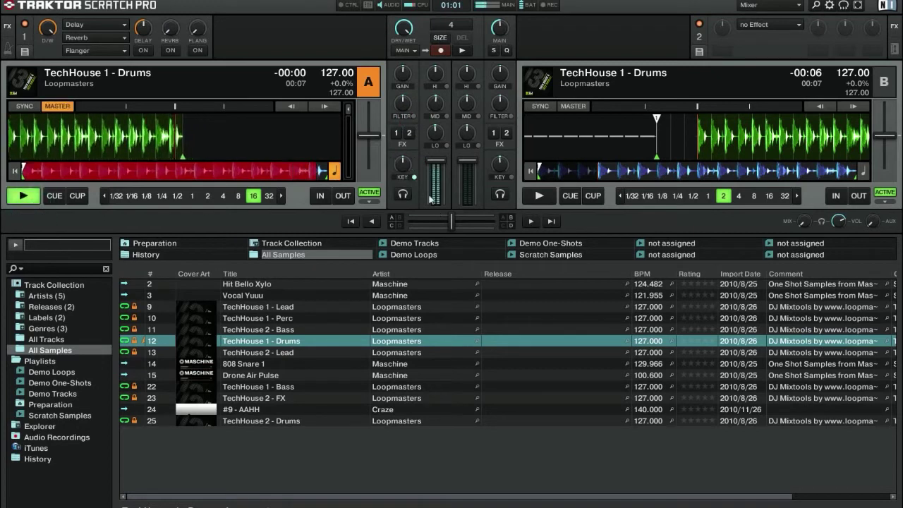
click(33, 200)
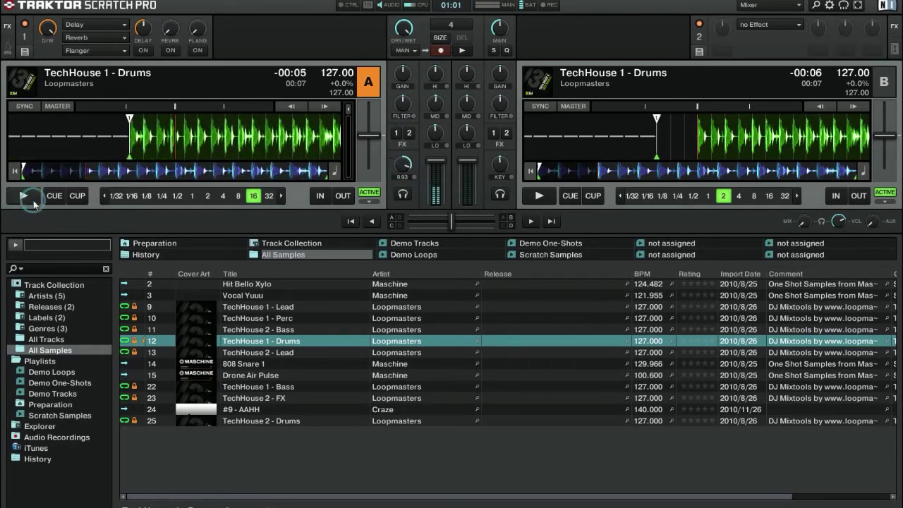
click(415, 177)
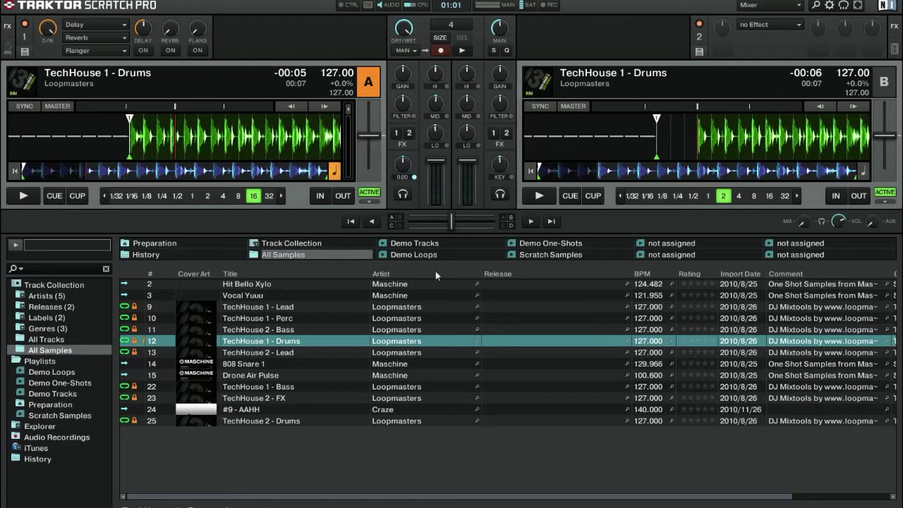
Toggle deck A's headphone cue on and off.
click(401, 198)
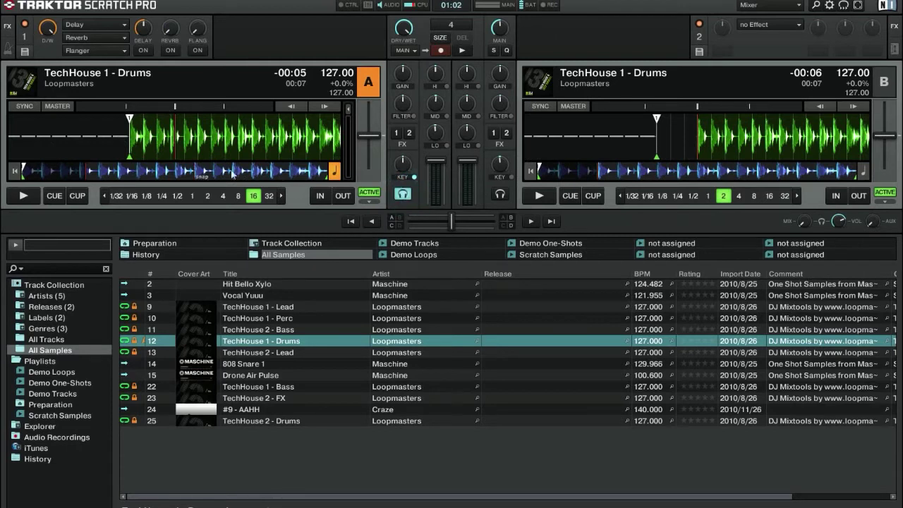
click(403, 194)
Move the crossfader fully to deck A's side and briefly play deck B and deck A in turn.
mouse_move(449, 224)
mouse_down()
mouse_move(417, 224)
mouse_move(487, 224)
mouse_move(424, 225)
mouse_move(460, 224)
mouse_move(451, 225)
mouse_up()
drag(452, 221, 411, 221)
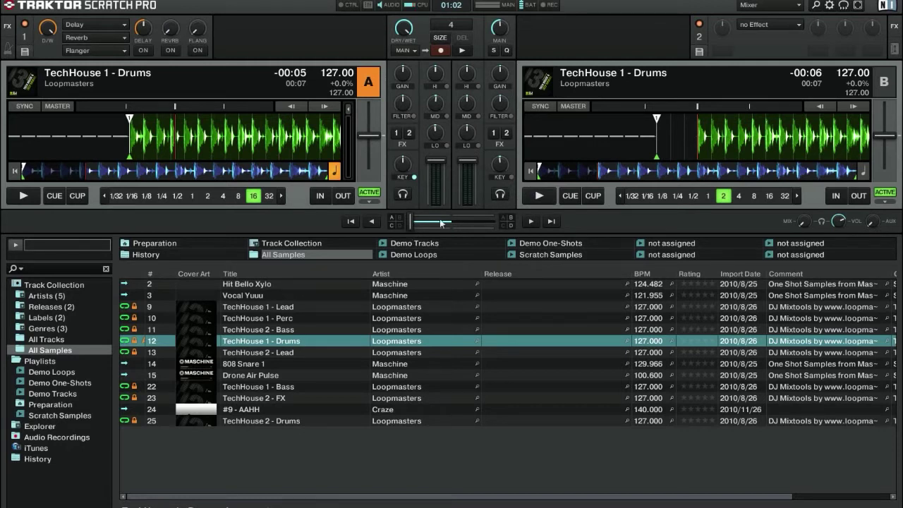
click(546, 200)
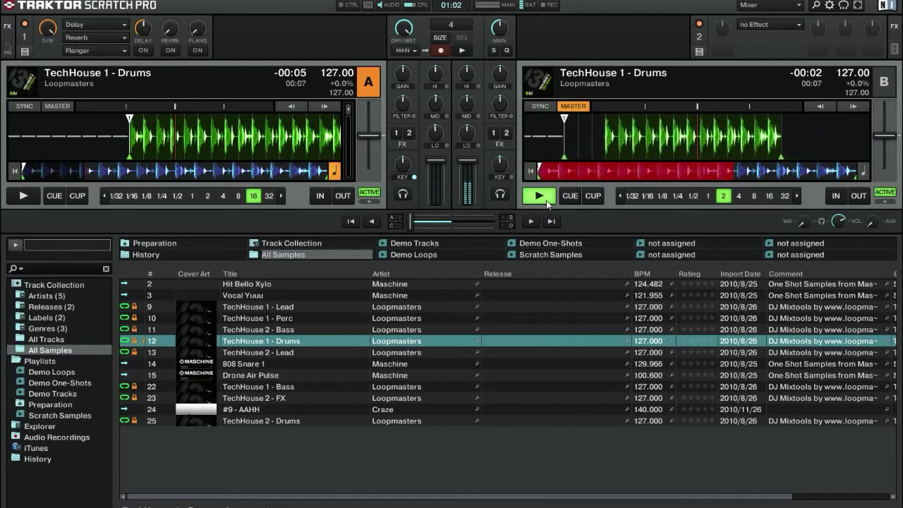
click(546, 200)
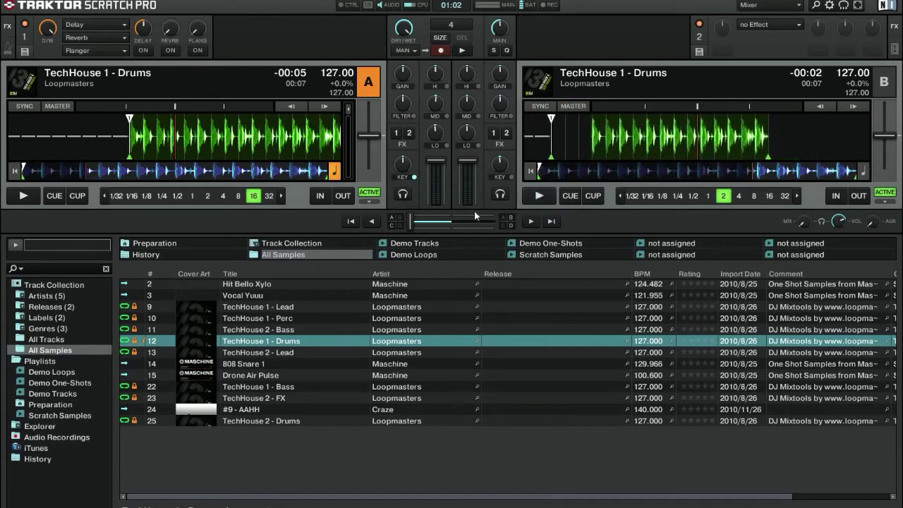
click(21, 195)
click(21, 195)
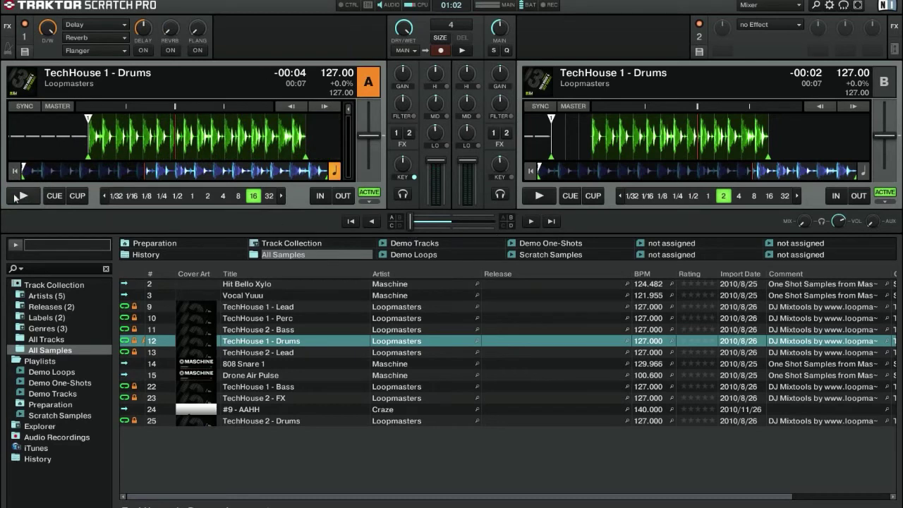
Play both decks, turn on sync for deck B and move the crossfader fully to deck B's side.
click(21, 196)
click(540, 196)
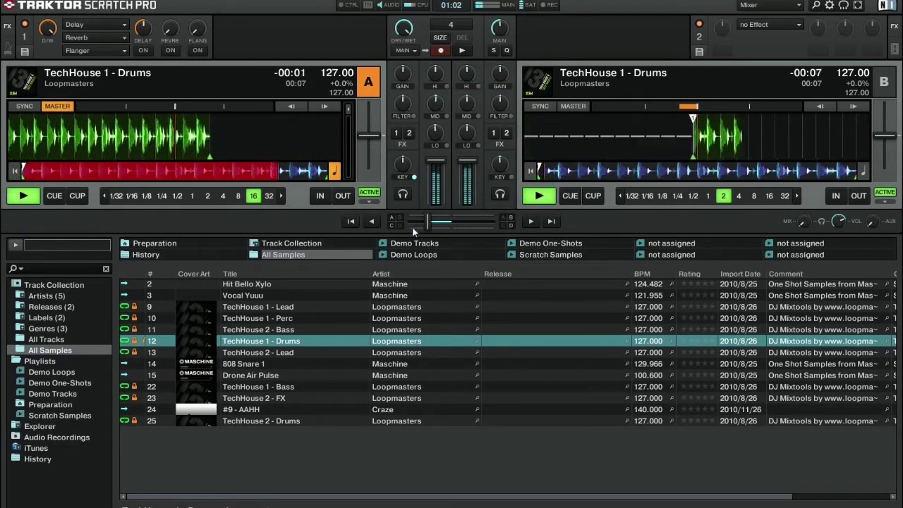
click(540, 106)
drag(428, 221, 491, 221)
Stop both decks and return the crossfader to the centre.
click(539, 196)
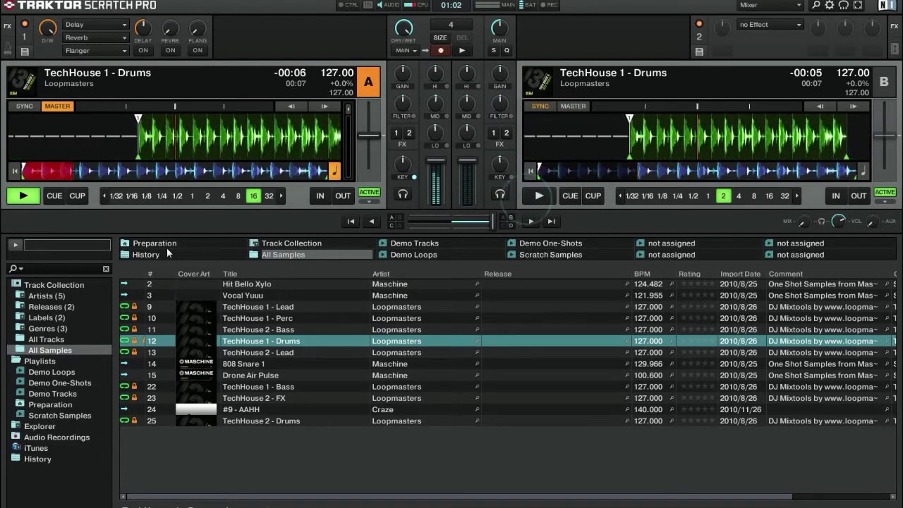
click(32, 198)
drag(491, 221, 452, 220)
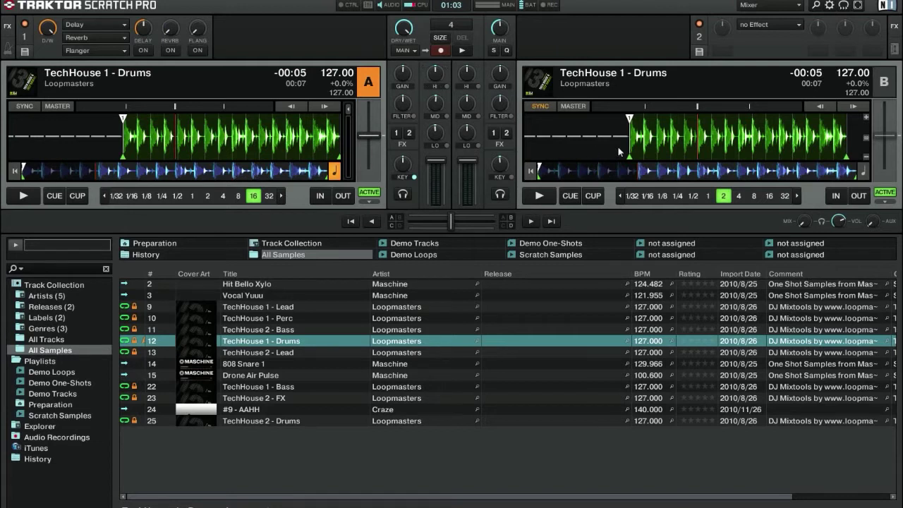
Play deck A while sweeping its HI EQ from -100% to +100%, stop the deck and reset HI to the centre.
click(24, 198)
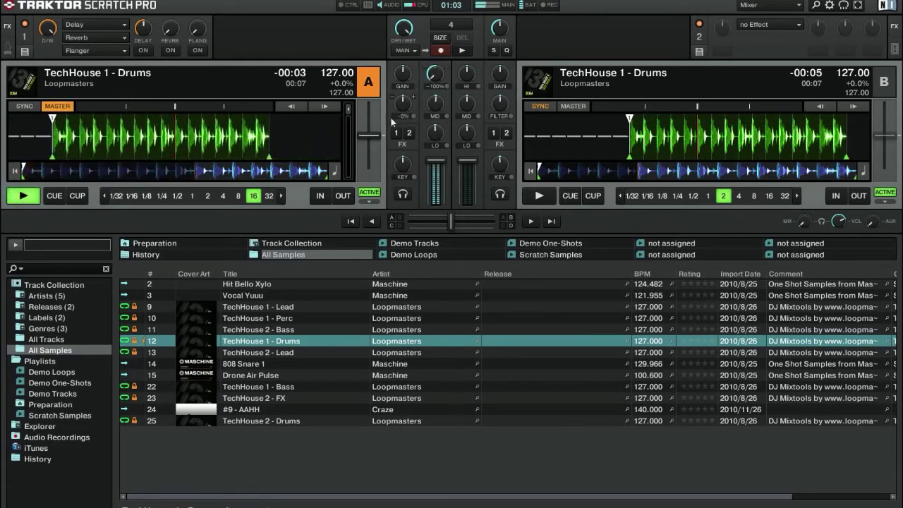
drag(447, 88, 447, 74)
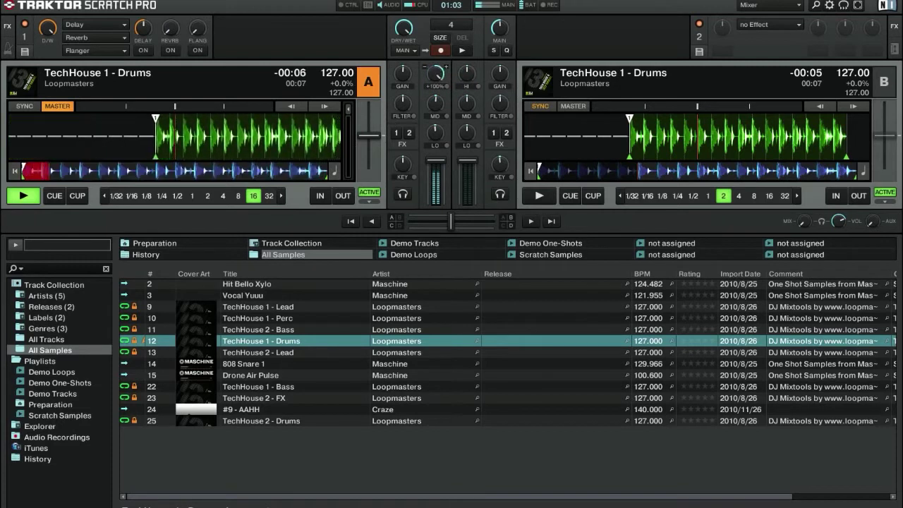
click(23, 196)
drag(436, 73, 436, 87)
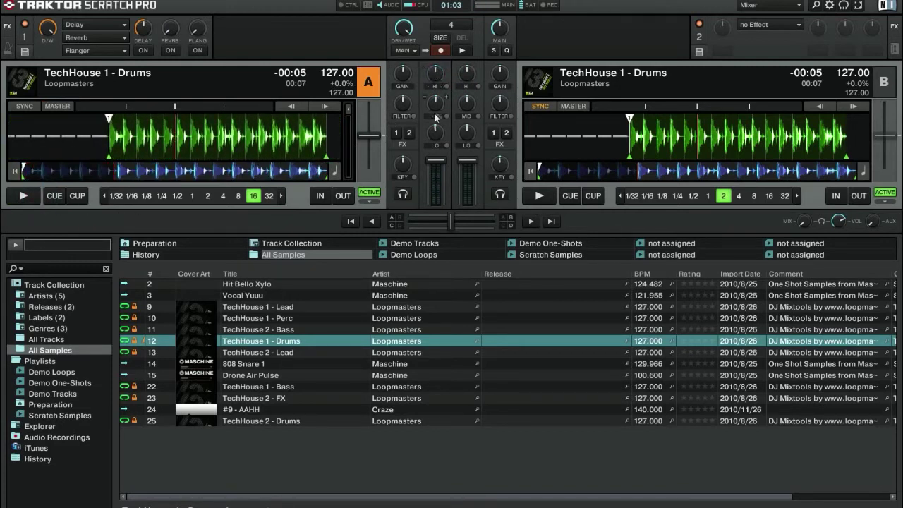
Play deck A while sweeping its MID EQ up to +100%, stop the deck and reset MID to the centre.
click(23, 199)
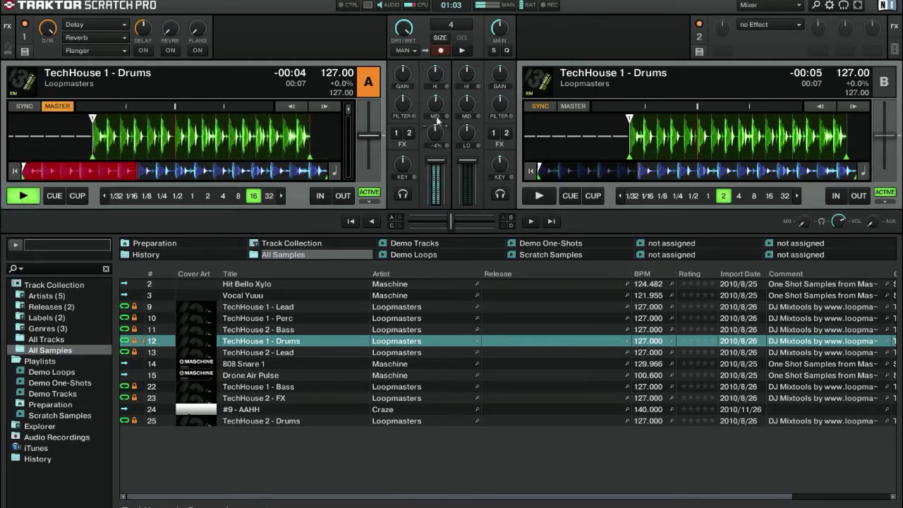
mouse_move(436, 106)
mouse_down()
mouse_move(436, 117)
mouse_move(436, 108)
mouse_up()
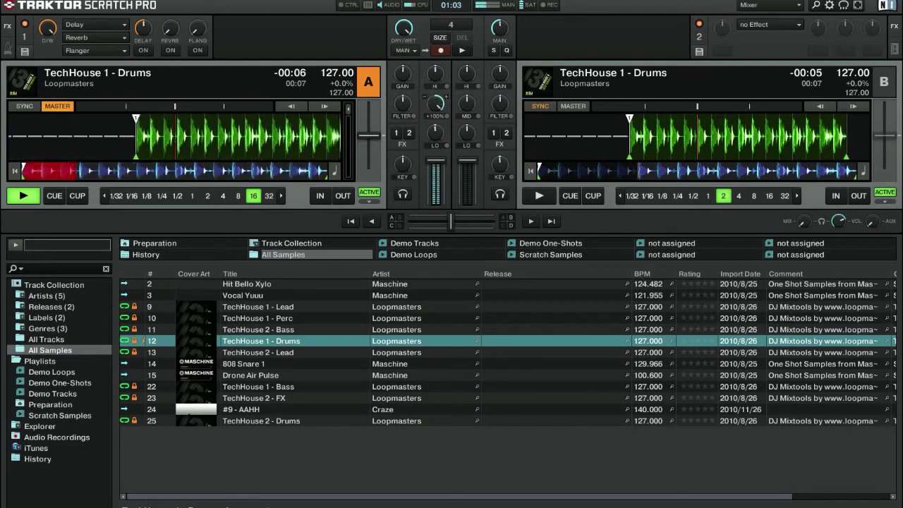
click(32, 194)
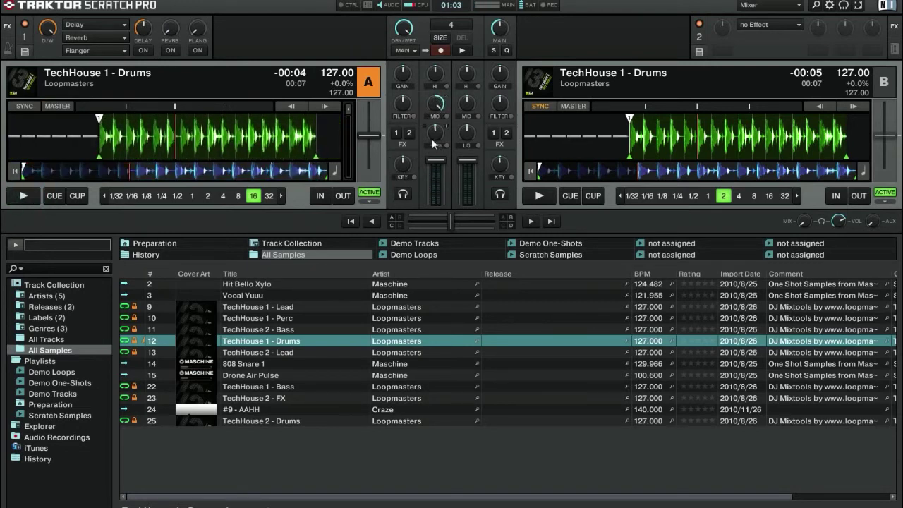
drag(436, 113, 436, 108)
Play deck A while sweeping its LO EQ down and up.
click(18, 199)
drag(436, 132, 435, 169)
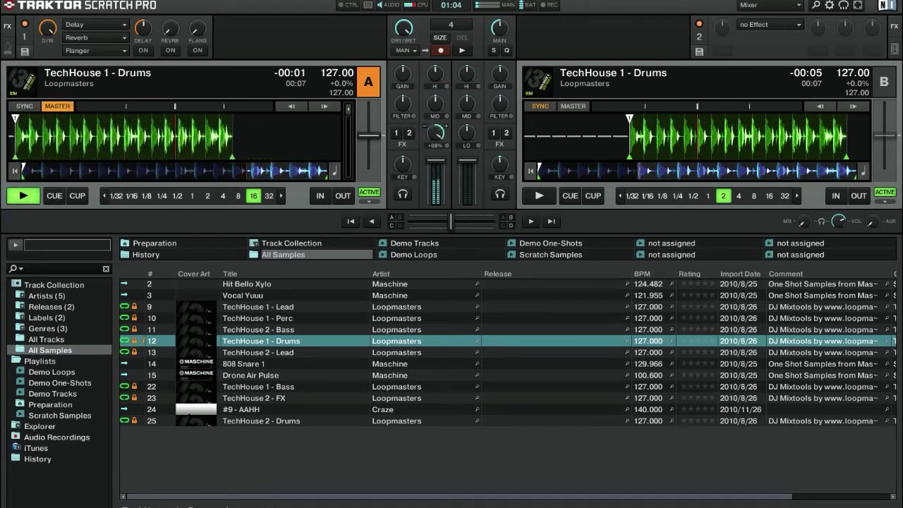
drag(435, 132, 436, 96)
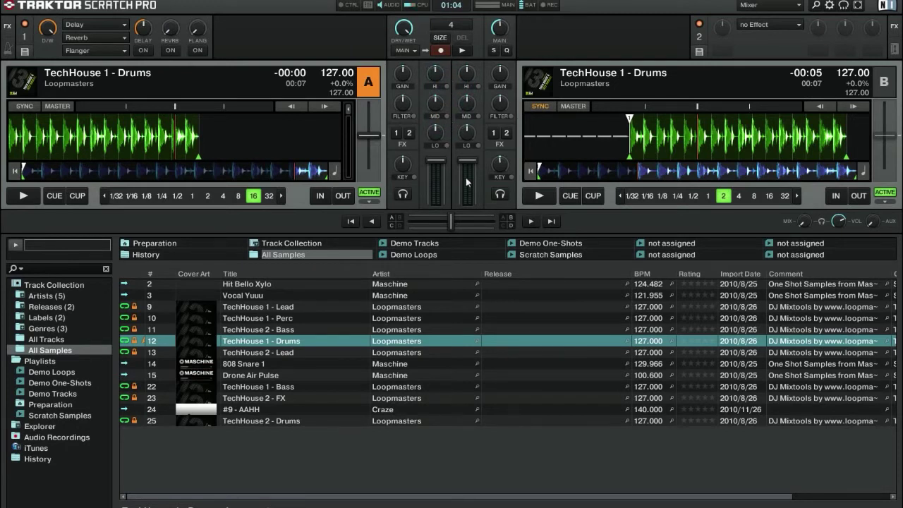
Play deck A with its LO band killed, stop the deck and leave the LO EQ centred.
mouse_move(447, 133)
drag(436, 133, 438, 151)
key(space)
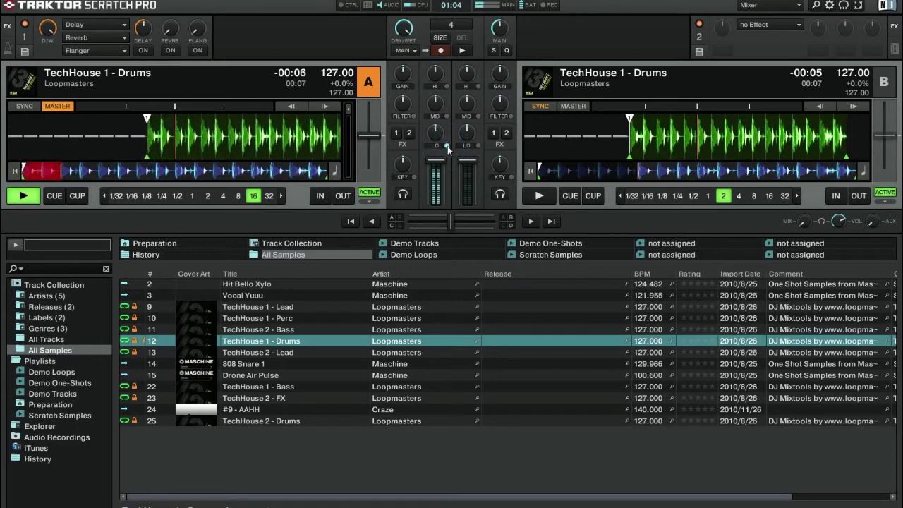
click(31, 199)
mouse_move(432, 128)
mouse_down()
mouse_move(432, 109)
mouse_move(432, 132)
mouse_up()
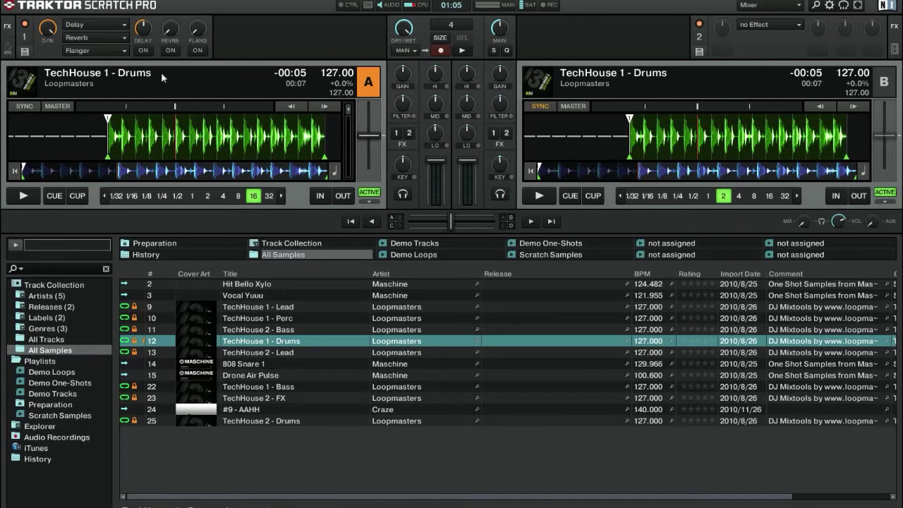
Toggle the LO kill switches of decks A and B.
click(447, 146)
click(478, 145)
click(477, 146)
Look through the browser favourites, including Preparation, Track Collection, Demo Tracks, Demo One-Shots, the unassigned slots and History.
click(147, 244)
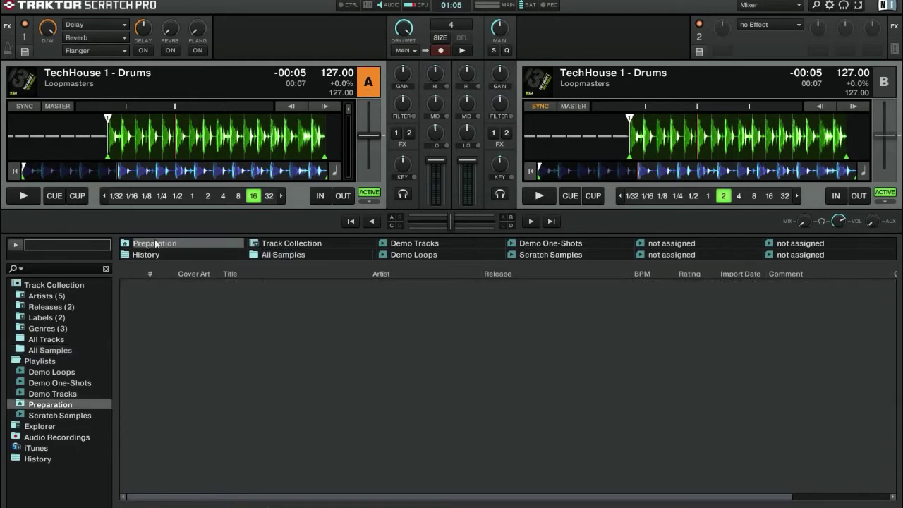
click(283, 241)
click(452, 245)
click(549, 243)
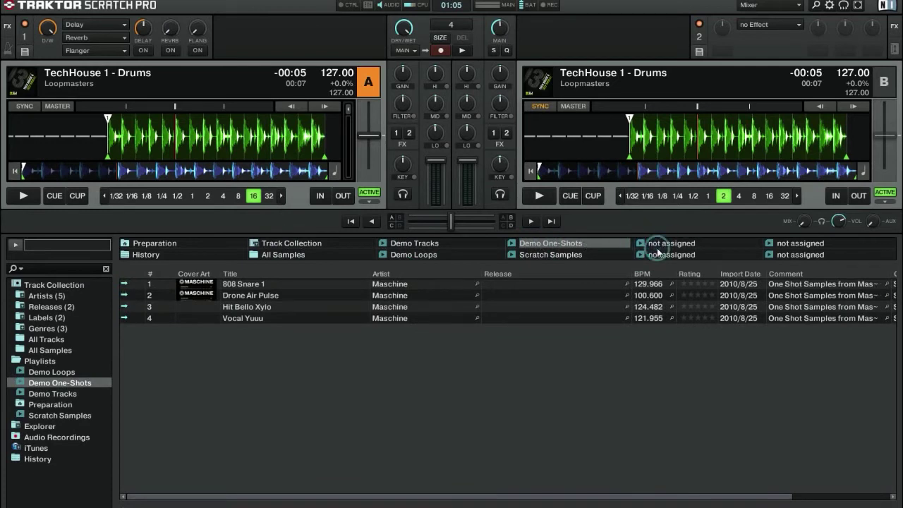
click(788, 242)
click(148, 254)
click(166, 245)
click(170, 254)
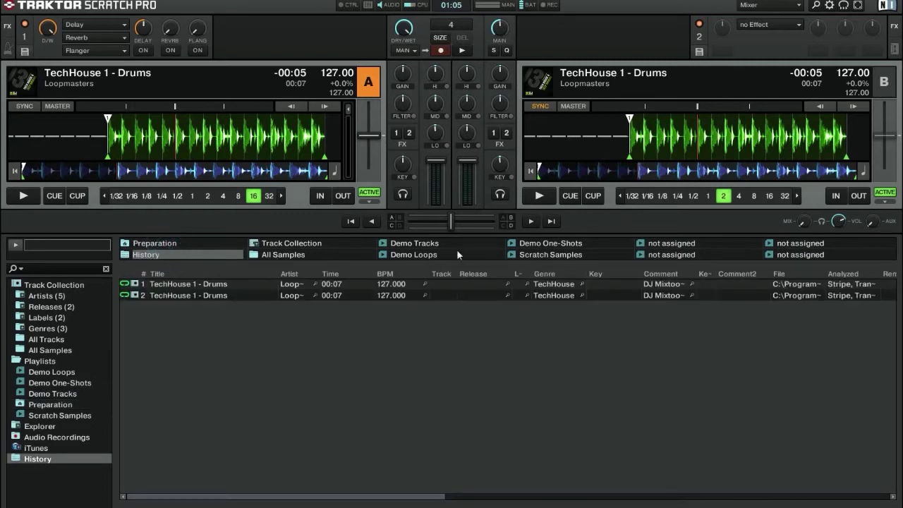
Open the Track Collection and examine its full track list and its information columns.
click(275, 244)
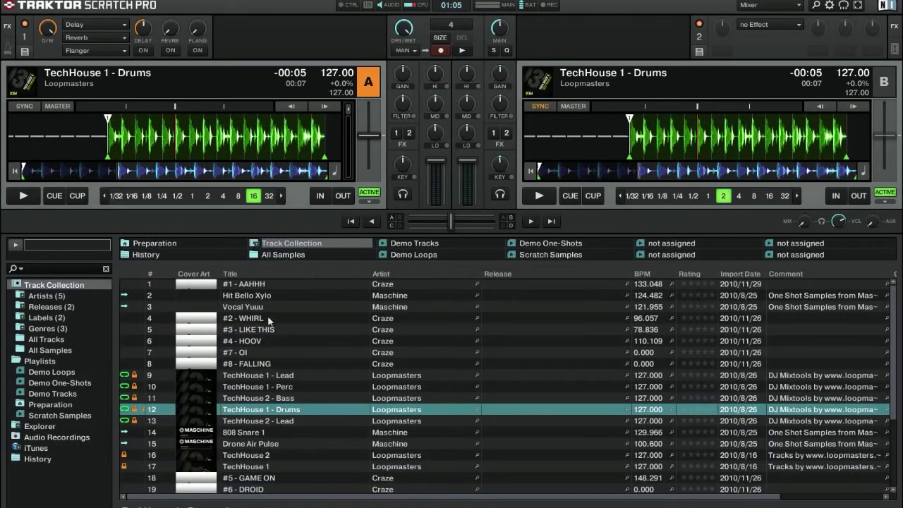
scroll(265, 381, down, 5)
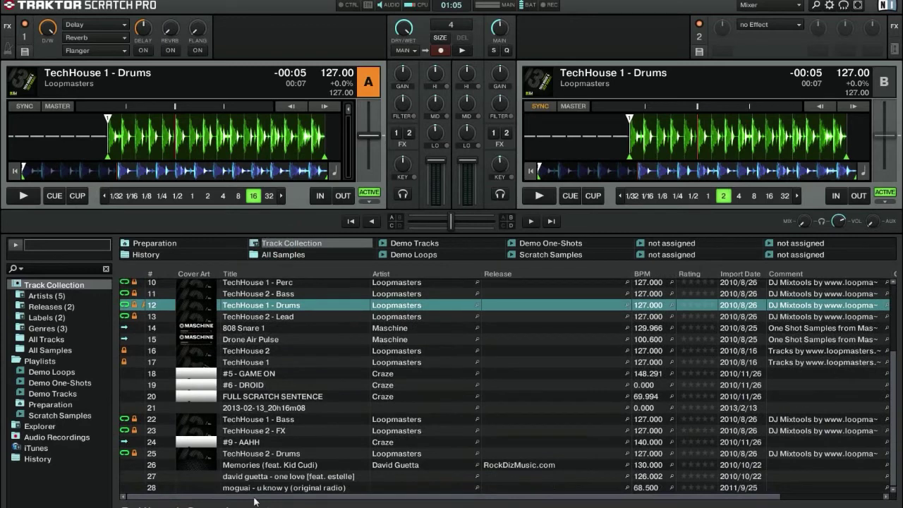
scroll(277, 344, up, 5)
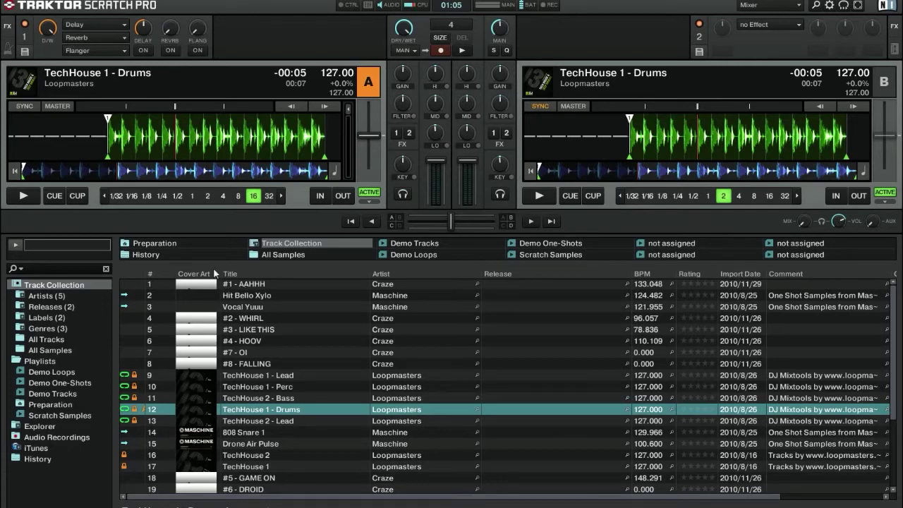
scroll(194, 271, down, 1)
scroll(194, 271, up, 1)
drag(207, 496, 329, 493)
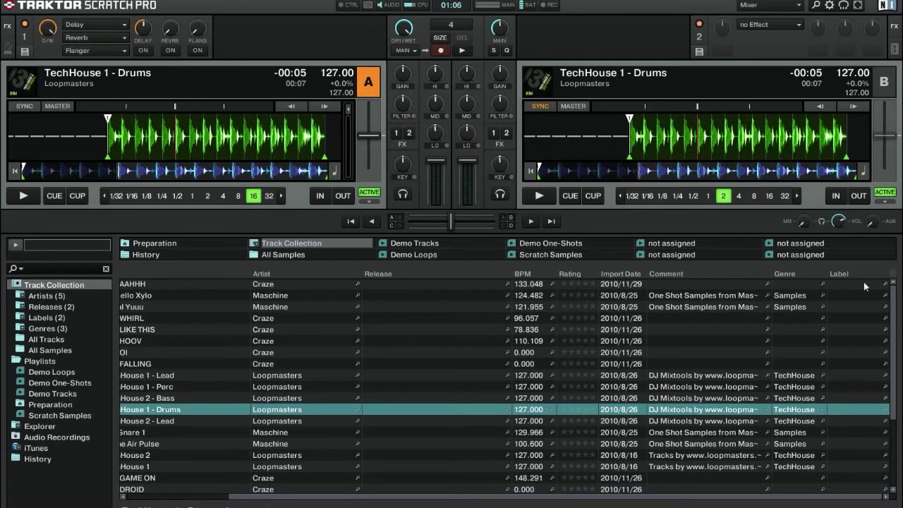
scroll(688, 494, left, 3)
scroll(698, 491, right, 3)
scroll(704, 489, left, 3)
scroll(465, 374, down, 3)
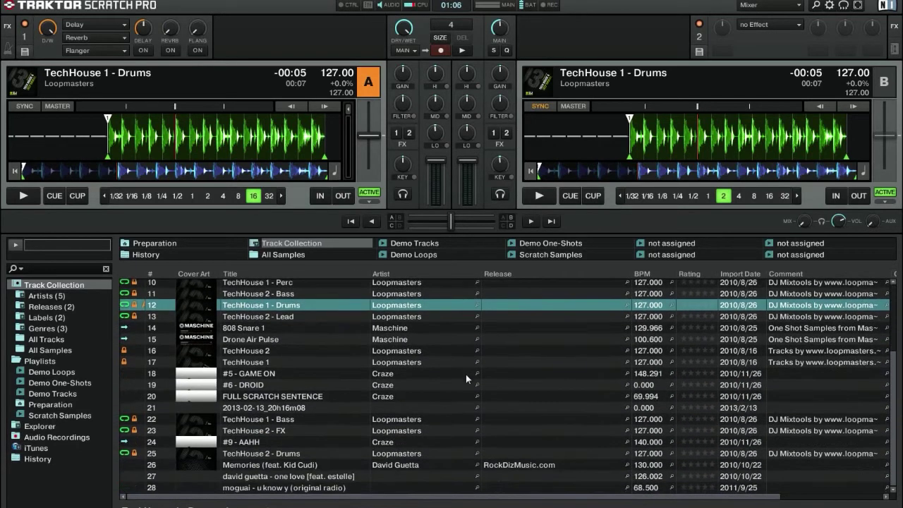
scroll(465, 374, up, 3)
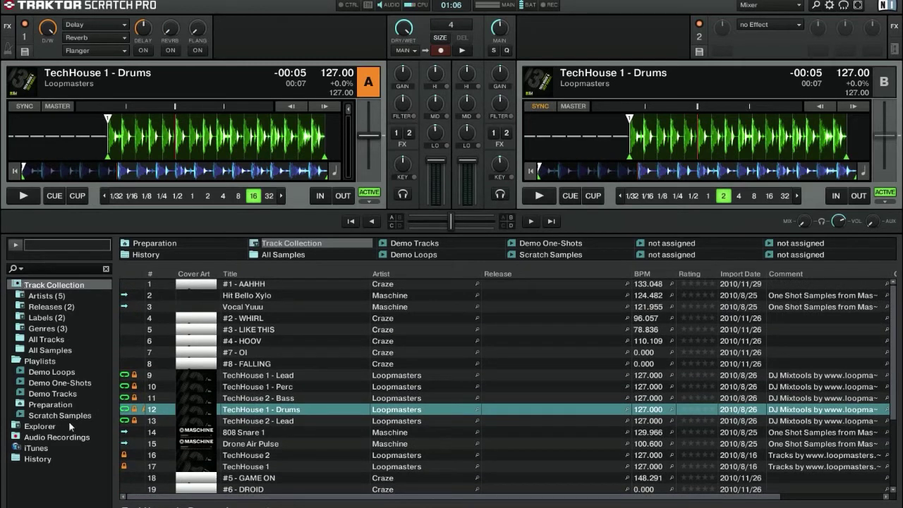
Browse the Labels and Releases categories and examine the Track Collection's save, import, export and clear options.
click(44, 318)
click(44, 308)
click(43, 318)
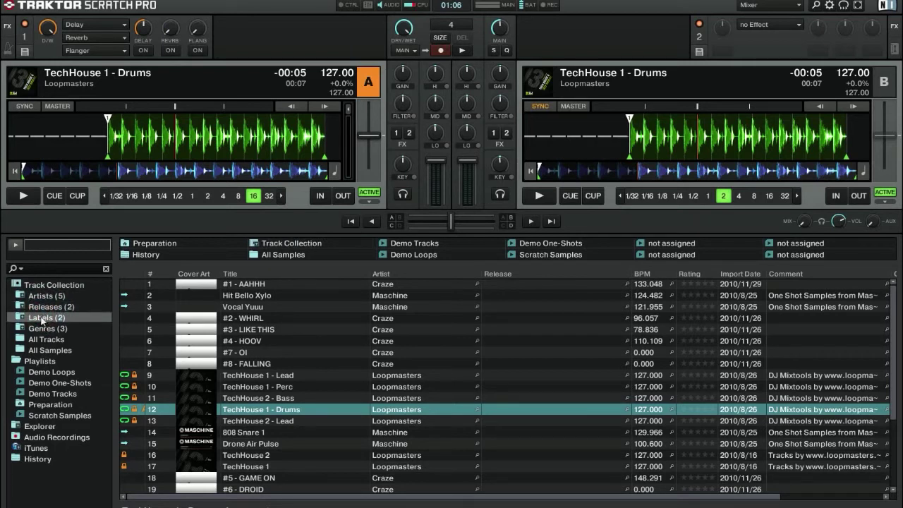
right_click(39, 286)
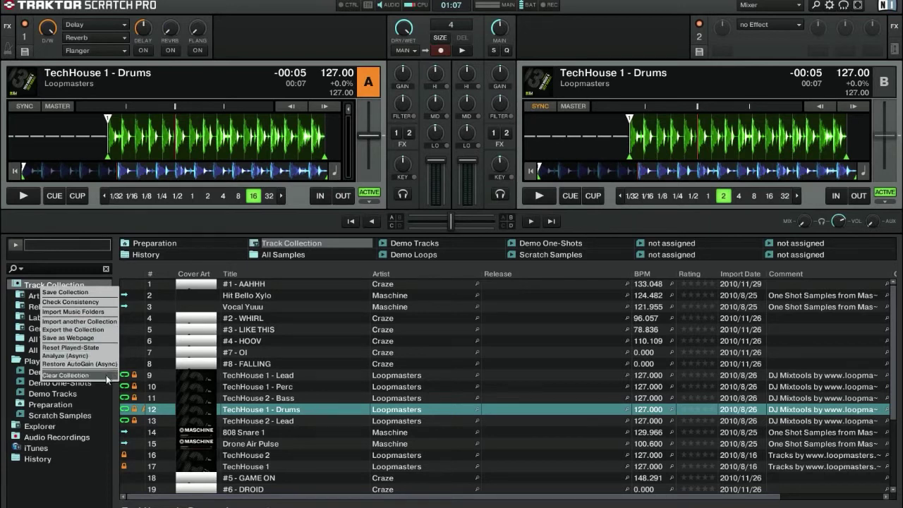
click(2, 346)
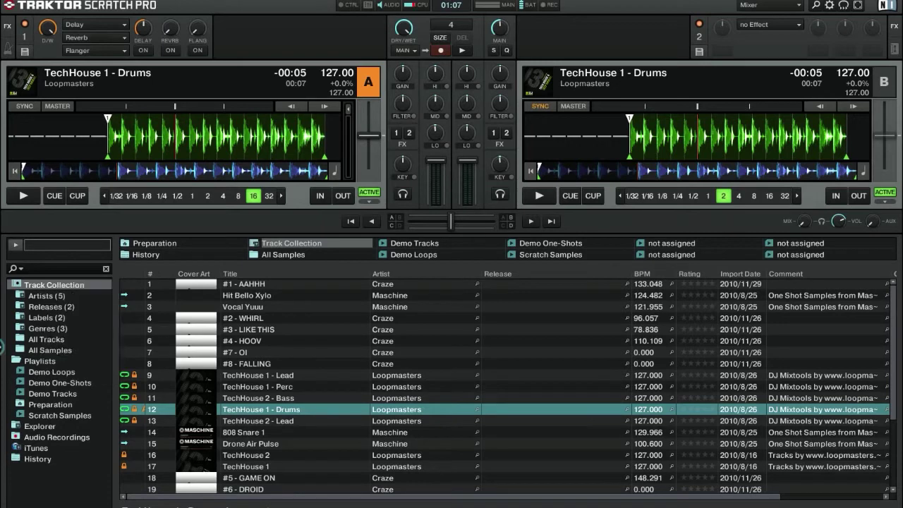
Examine the Playlists folder's options for creating and importing playlists and folders.
right_click(16, 362)
click(16, 361)
right_click(17, 363)
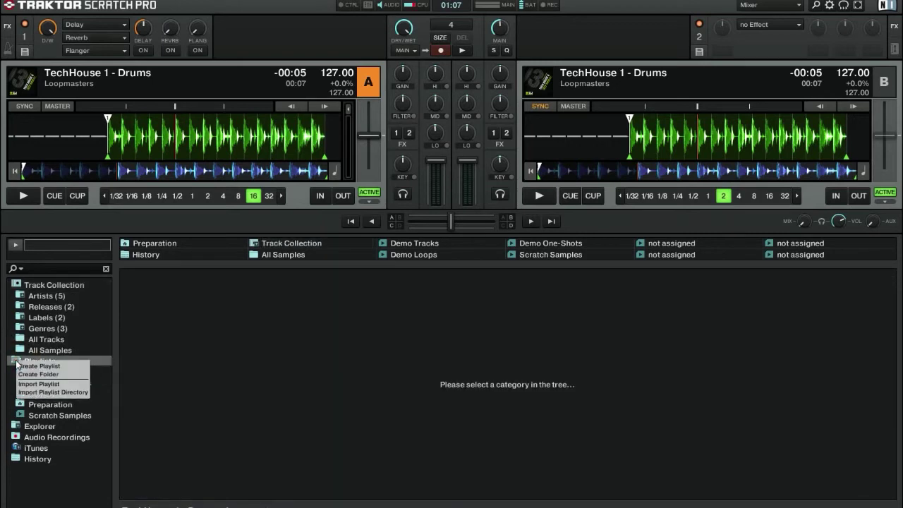
click(8, 362)
right_click(12, 360)
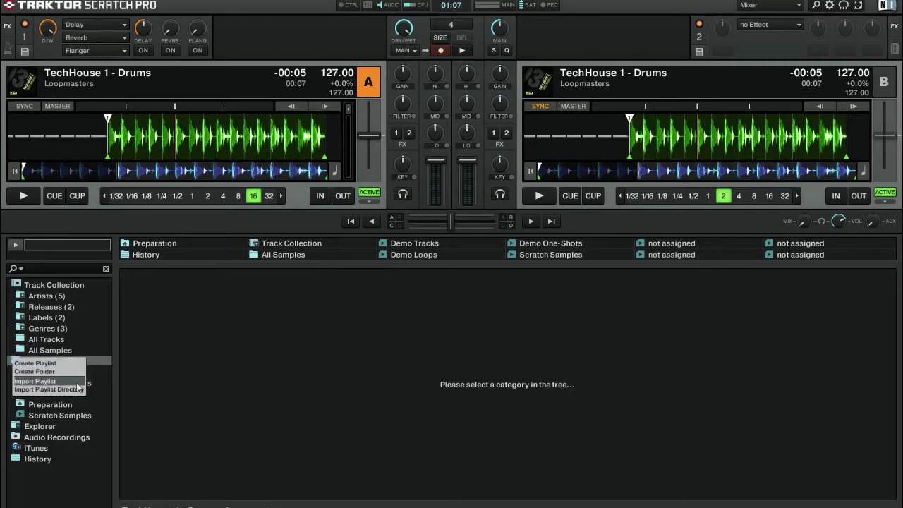
click(88, 492)
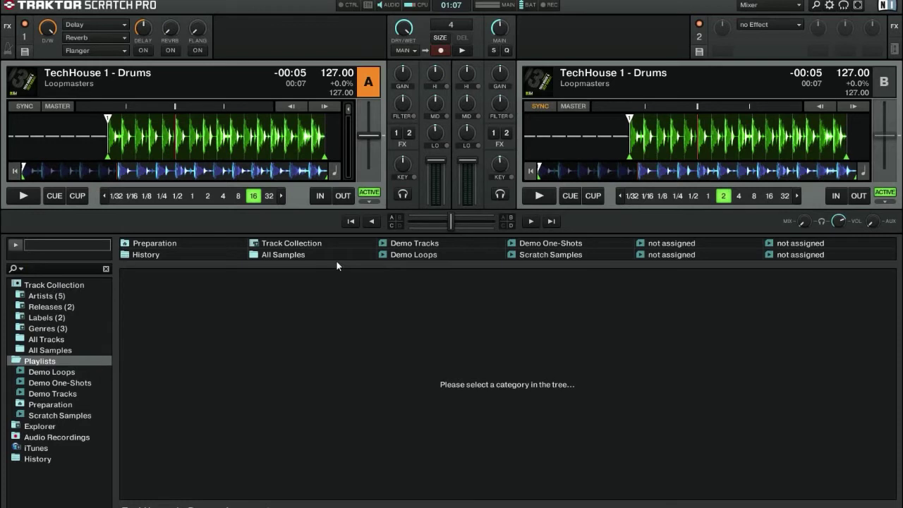
Move the crossfader manually and automatically between both sides, leaving it fully on deck A's side.
click(357, 220)
drag(412, 222, 446, 222)
click(354, 223)
click(551, 221)
drag(494, 222, 449, 221)
click(533, 221)
click(372, 221)
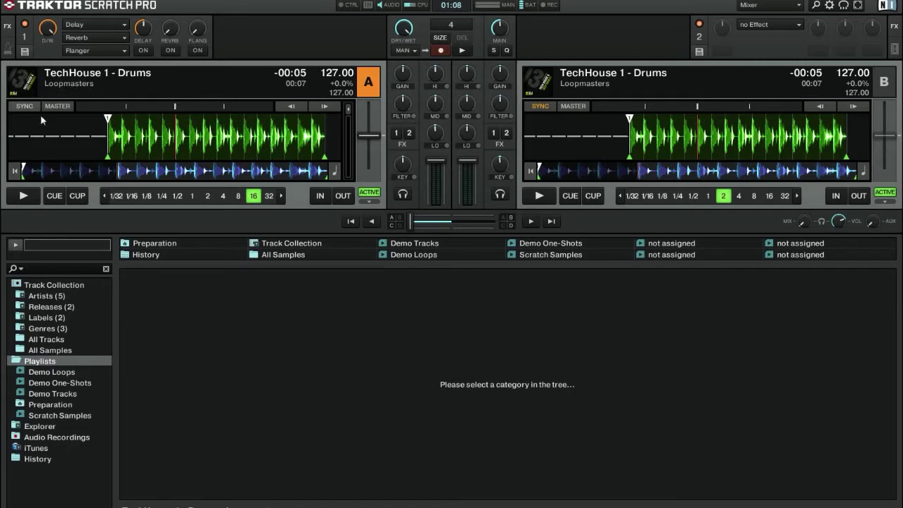
Show the Track Collection, slow deck A's tempo to -3.7% and bring its fader back to -0.1%.
click(40, 283)
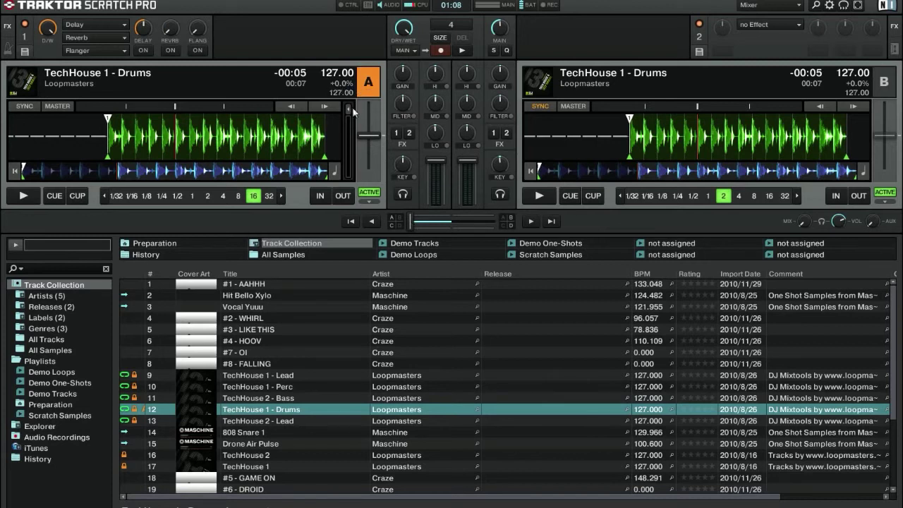
mouse_move(368, 135)
mouse_down()
mouse_move(368, 127)
mouse_move(369, 145)
mouse_move(369, 121)
mouse_move(369, 149)
mouse_move(368, 101)
mouse_move(368, 166)
mouse_move(368, 135)
mouse_up()
drag(358, 113, 341, 100)
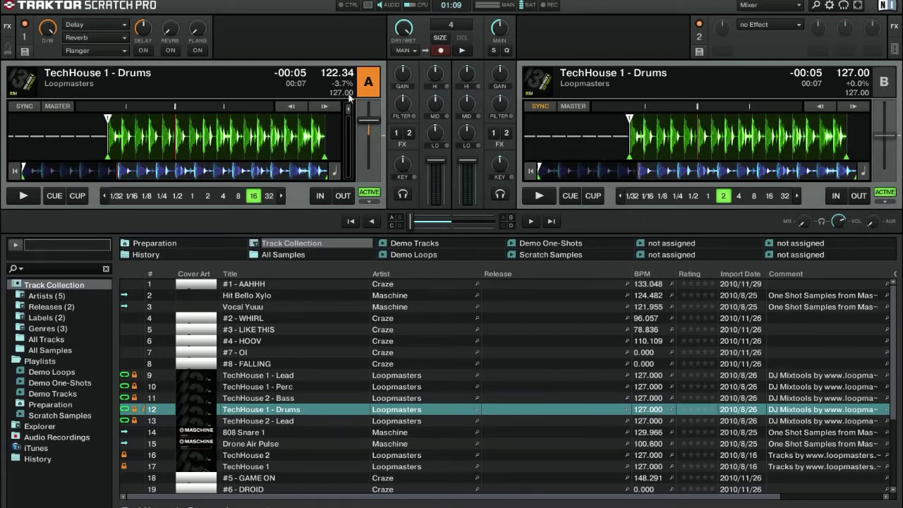
mouse_move(367, 120)
mouse_down()
mouse_move(368, 106)
mouse_move(368, 157)
mouse_move(368, 136)
mouse_up()
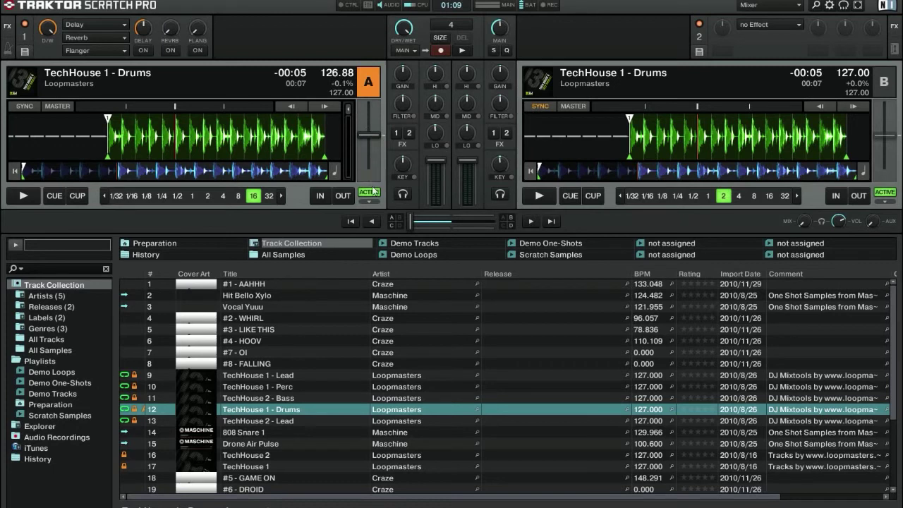
Nudge deck A's tempo down and up in small increments as far as +4.0%, and return its fader to +0.2%.
click(375, 177)
drag(368, 144, 368, 138)
click(362, 177)
click(363, 177)
click(375, 177)
click(375, 177)
click(363, 177)
click(363, 177)
click(363, 177)
click(374, 177)
click(374, 177)
click(374, 177)
click(376, 178)
click(376, 178)
click(376, 178)
click(376, 178)
click(376, 177)
click(376, 177)
click(376, 178)
click(376, 178)
click(376, 178)
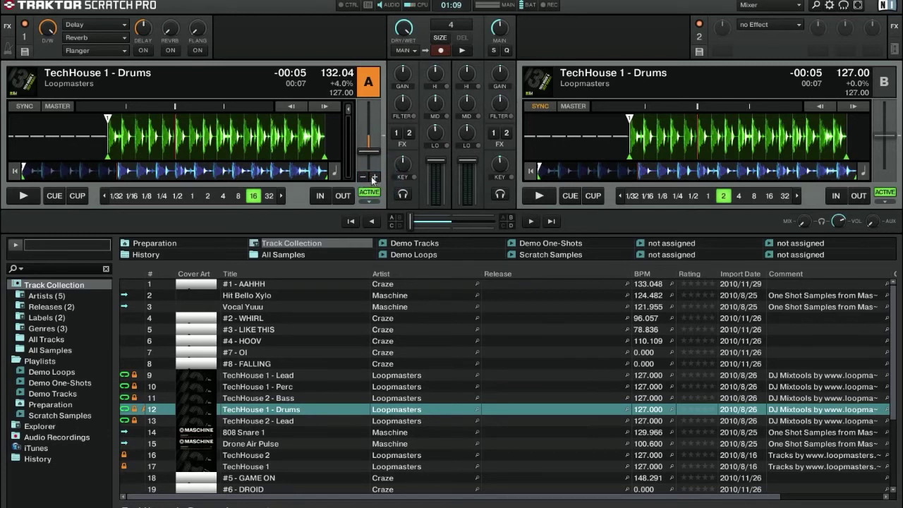
mouse_move(371, 150)
mouse_down()
mouse_move(371, 136)
mouse_move(371, 160)
mouse_move(370, 136)
mouse_up()
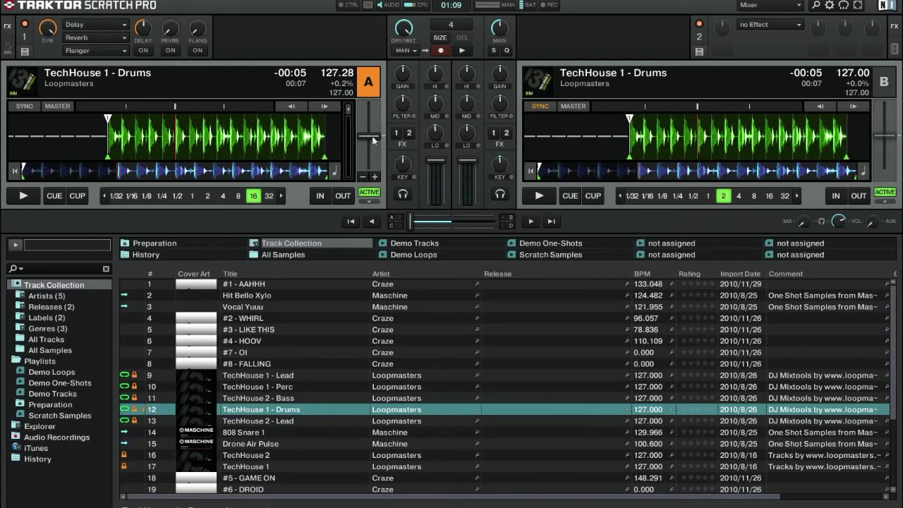
Toggle deck A's sync, leaving it on, and set deck B's tempo to +2.0%.
click(17, 108)
click(17, 107)
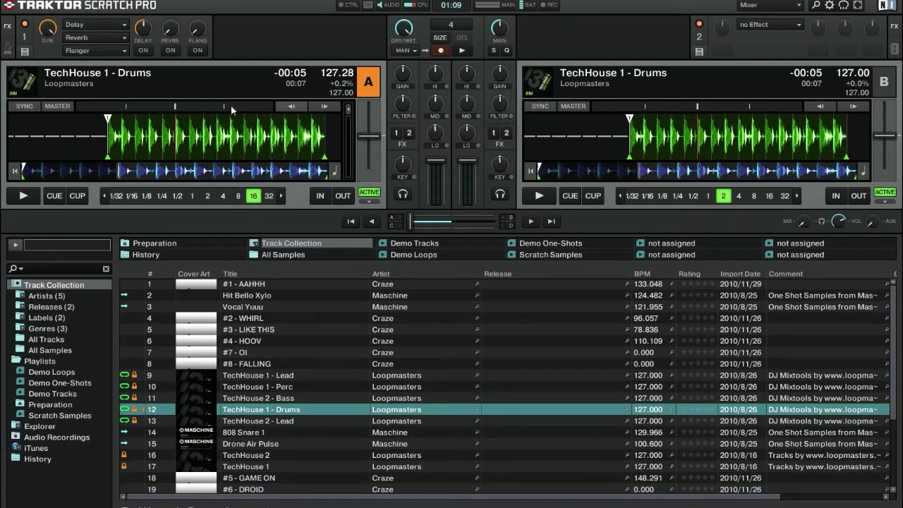
click(22, 107)
drag(882, 134, 882, 144)
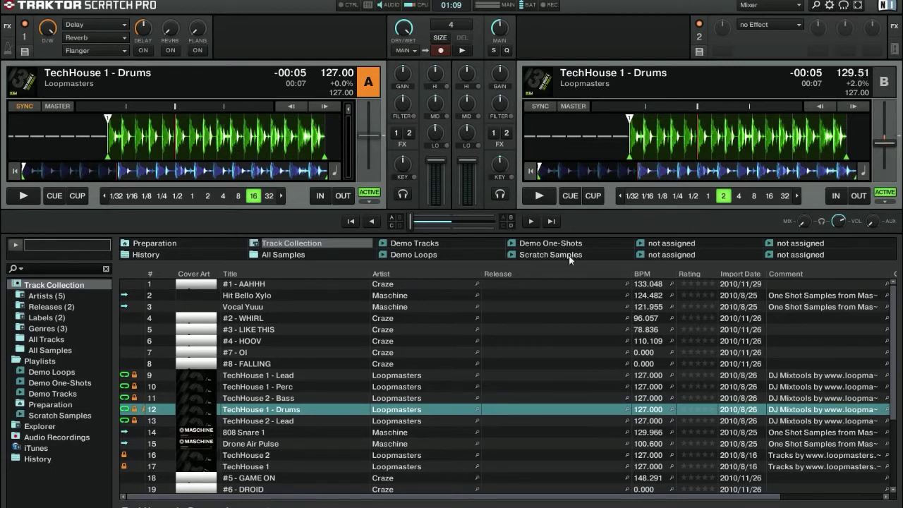
Play deck B briefly, offset deck A's tempo to -1.8% and resync deck A with deck B.
click(540, 197)
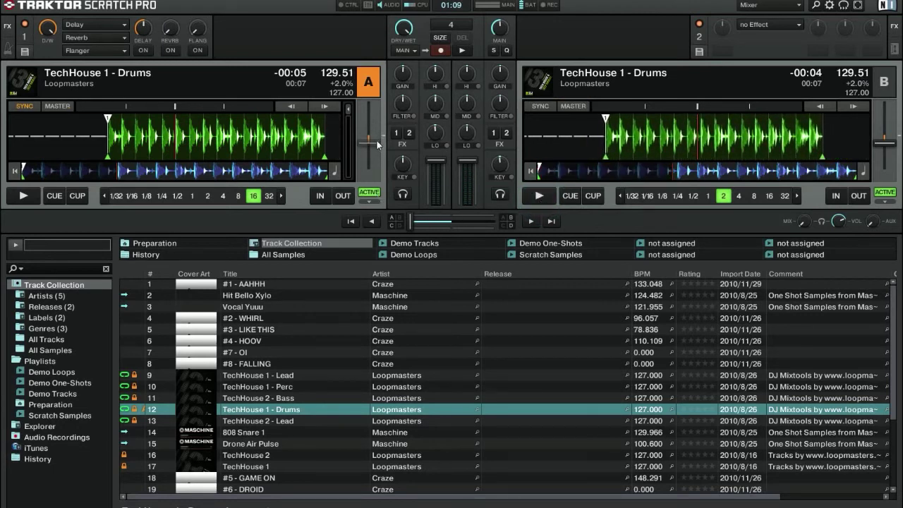
mouse_move(371, 122)
mouse_down()
mouse_move(371, 110)
mouse_move(368, 128)
mouse_up()
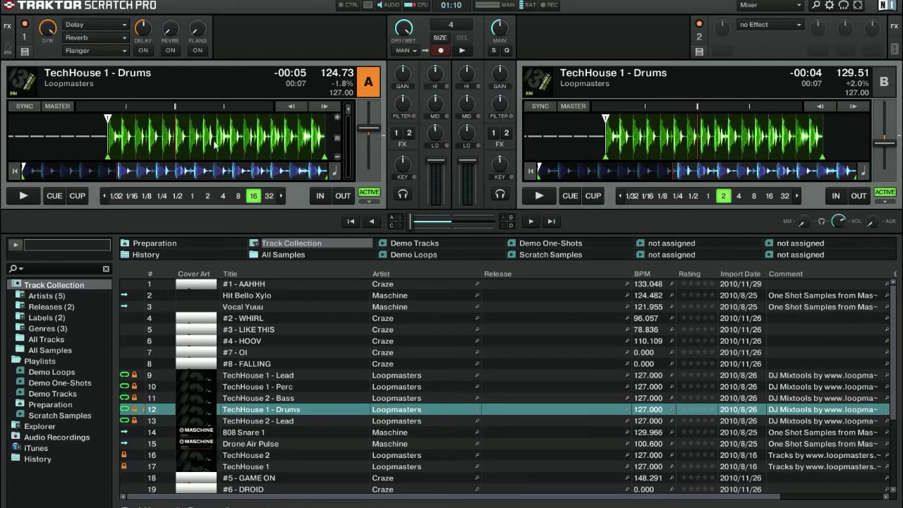
click(21, 107)
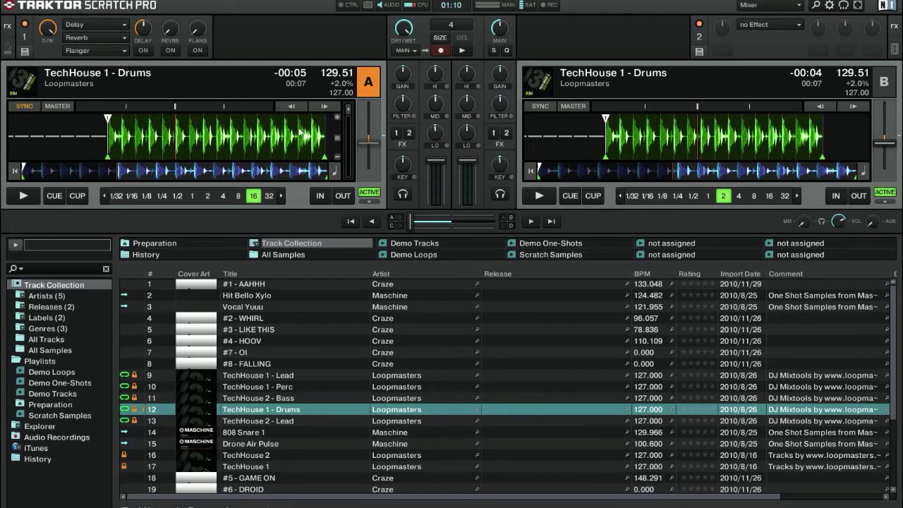
Reposition deck A's playhead and view its waveform at wider and closer zoom levels.
click(58, 174)
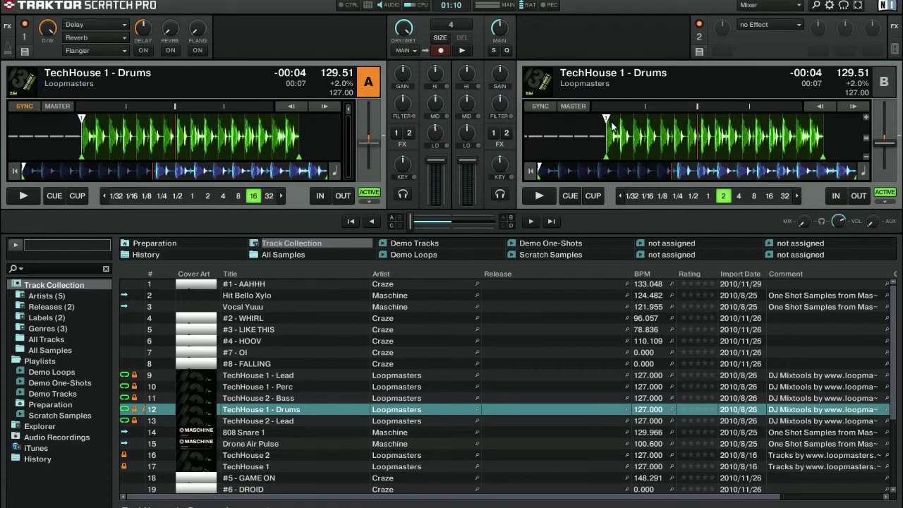
click(338, 157)
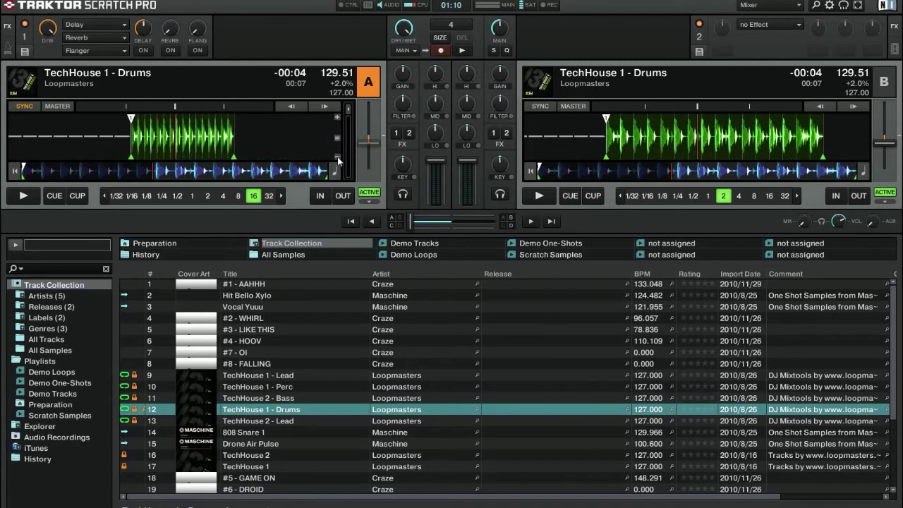
drag(210, 149, 215, 148)
click(339, 157)
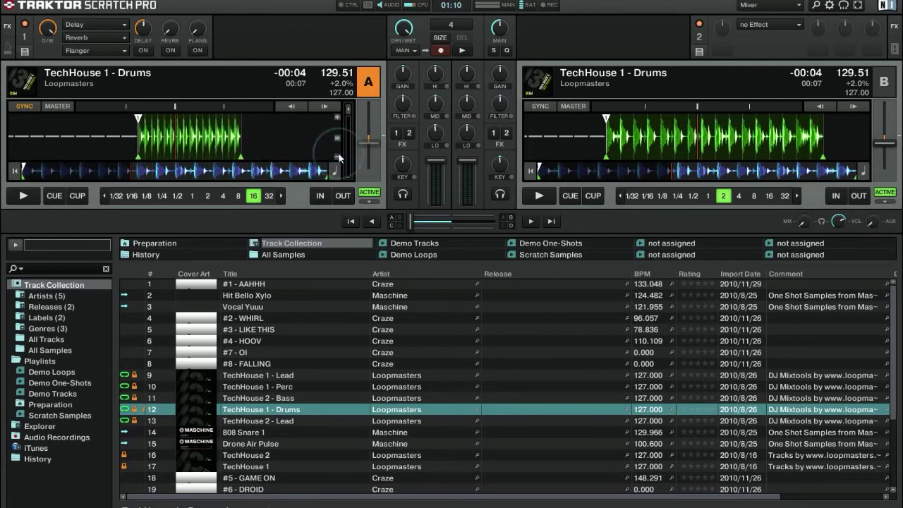
click(337, 118)
click(338, 117)
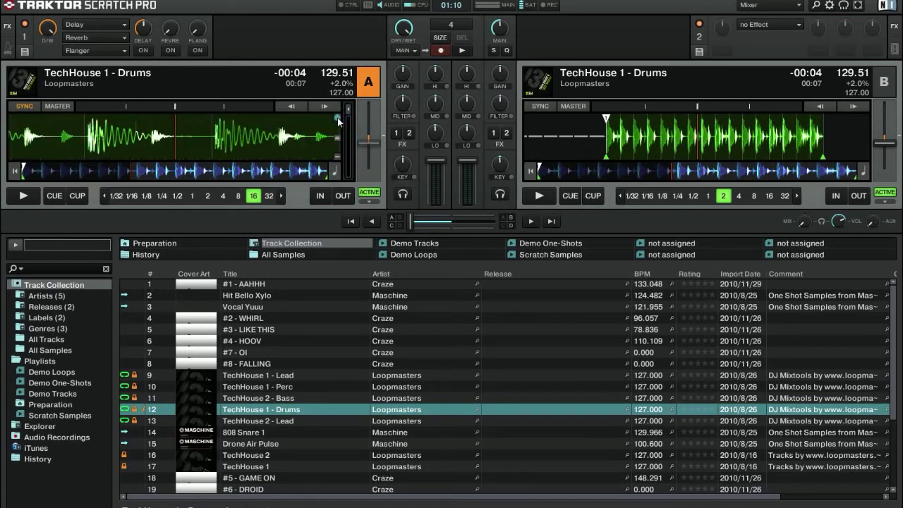
click(338, 118)
click(340, 157)
click(339, 157)
click(339, 157)
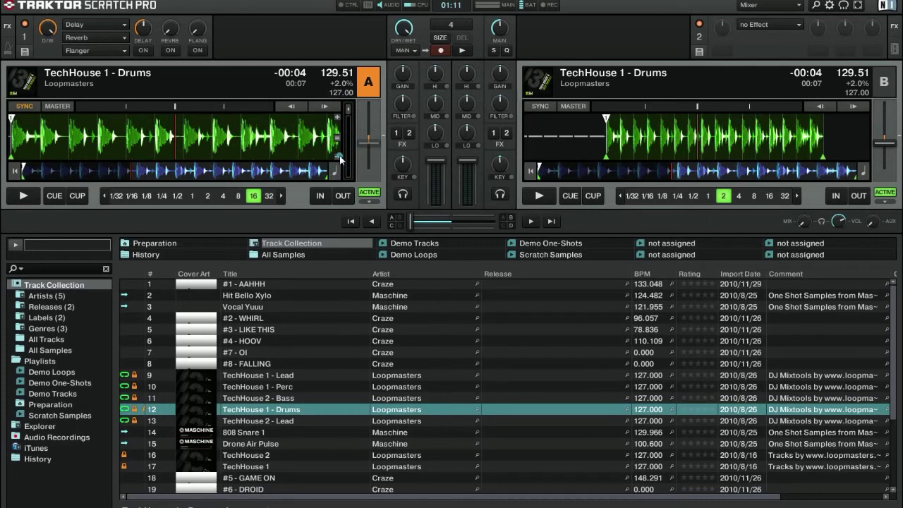
Compare deck A's preset waveform zoom with manual zoom levels, ending on a medium zoom that shows the whole loop.
click(338, 139)
click(338, 139)
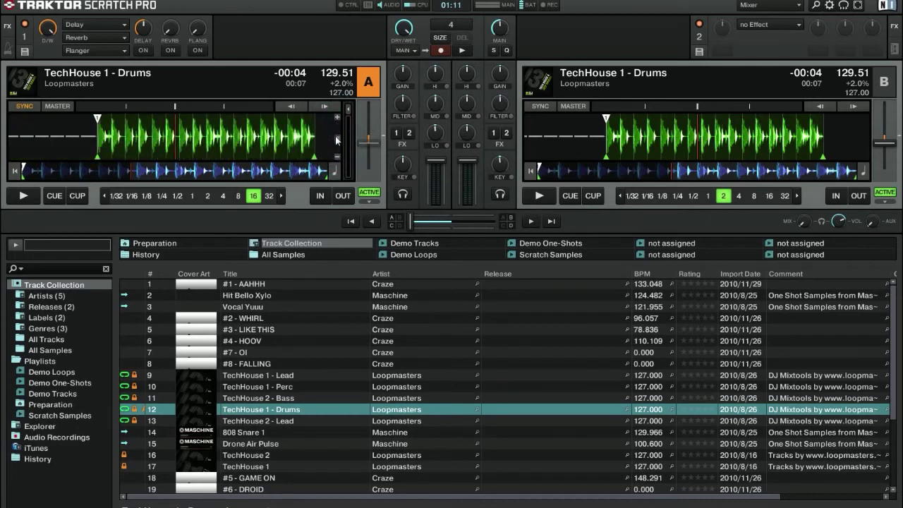
click(338, 139)
click(337, 140)
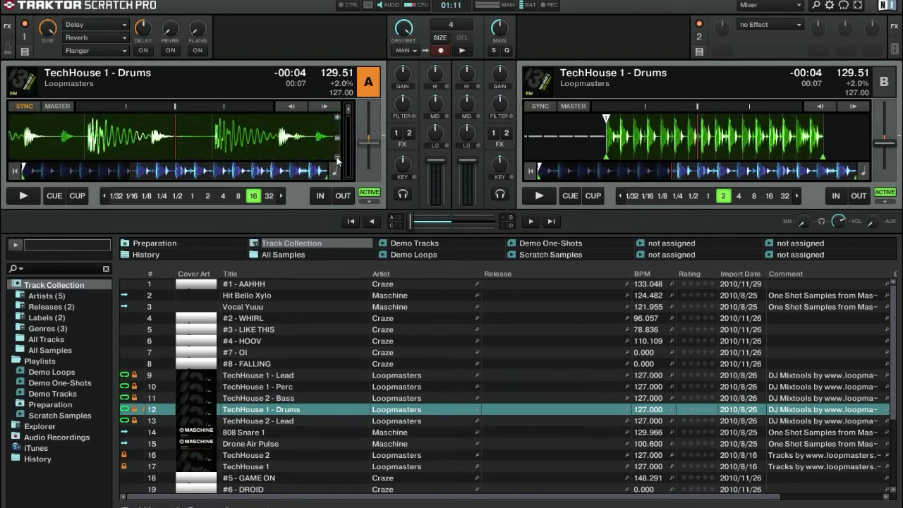
click(337, 139)
click(338, 117)
click(337, 158)
click(336, 158)
click(337, 159)
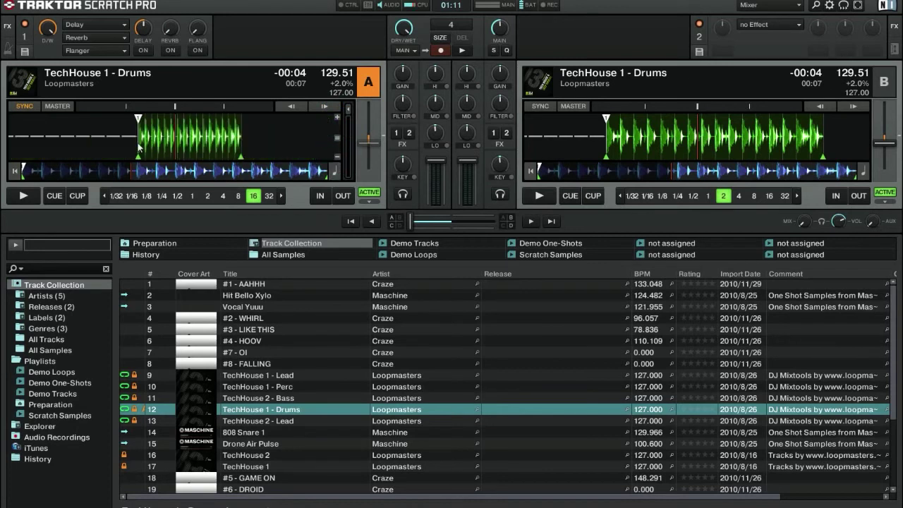
click(336, 138)
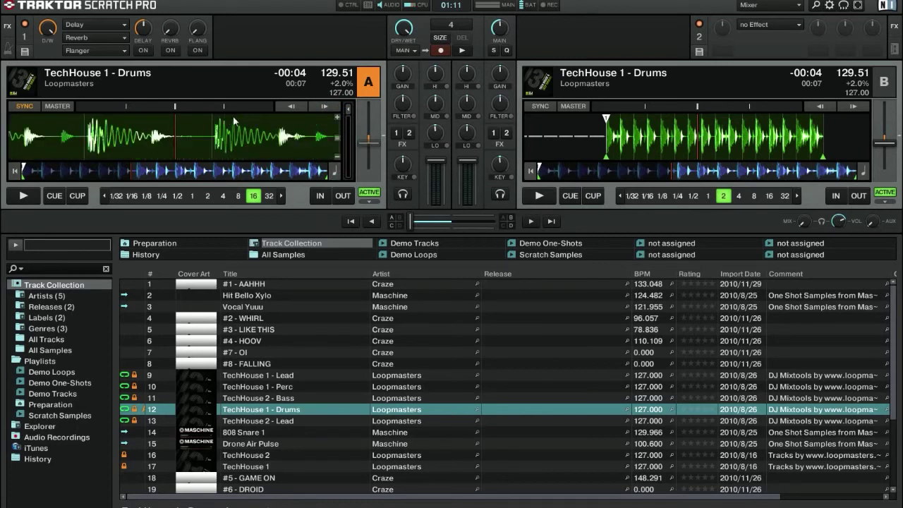
click(338, 157)
click(339, 157)
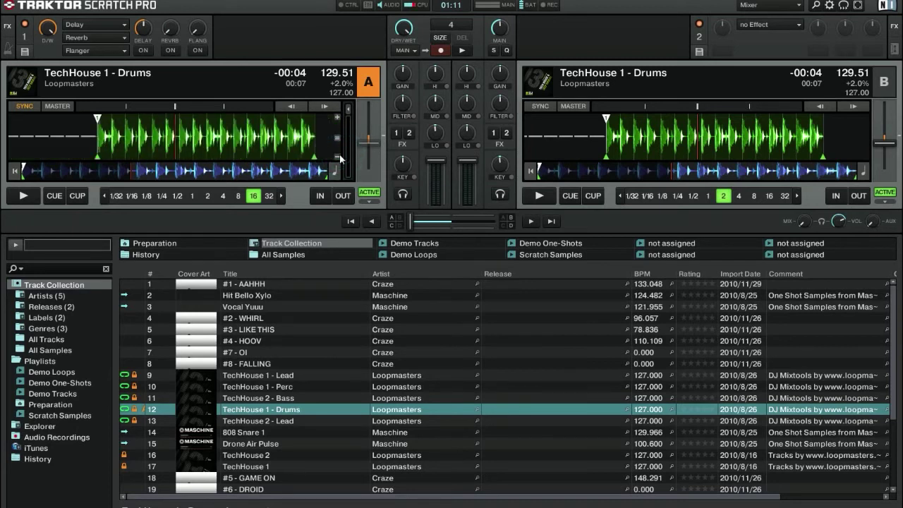
Return deck A to the track start, play it briefly, stop it and scrub its waveform back and forth.
mouse_move(868, 127)
click(15, 170)
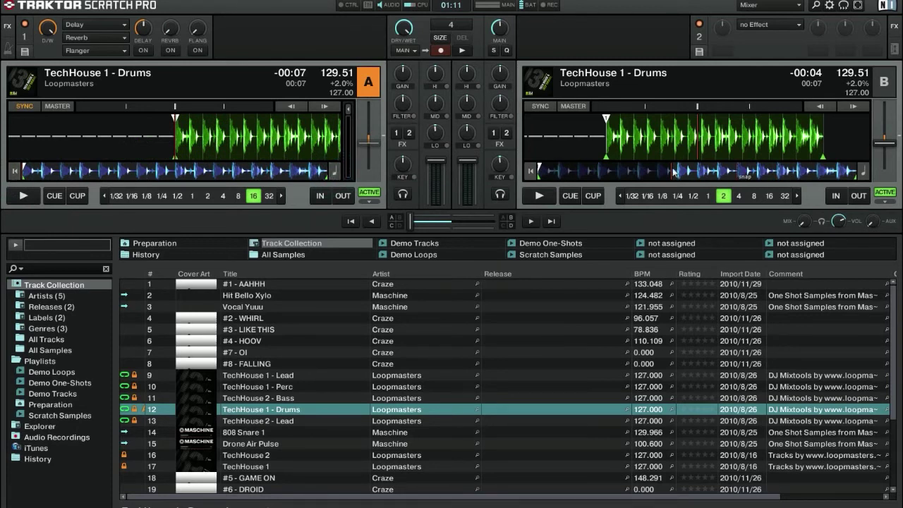
click(25, 199)
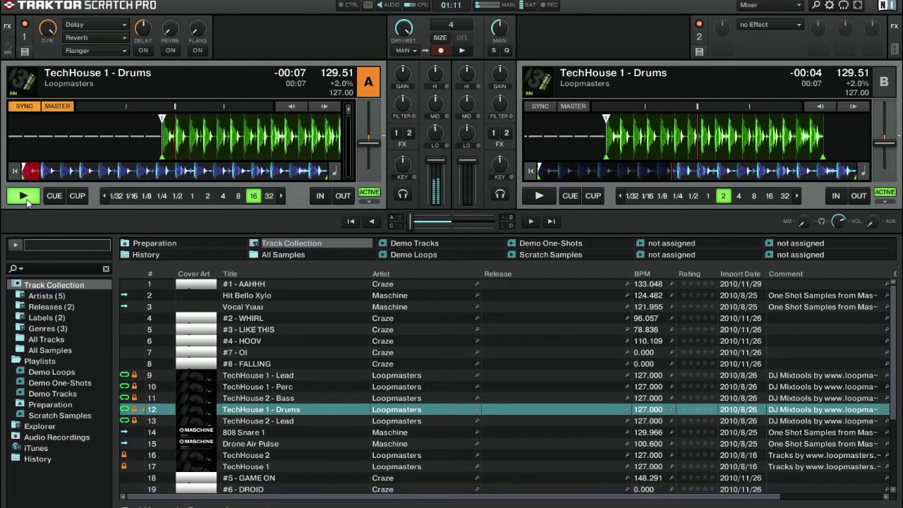
click(24, 196)
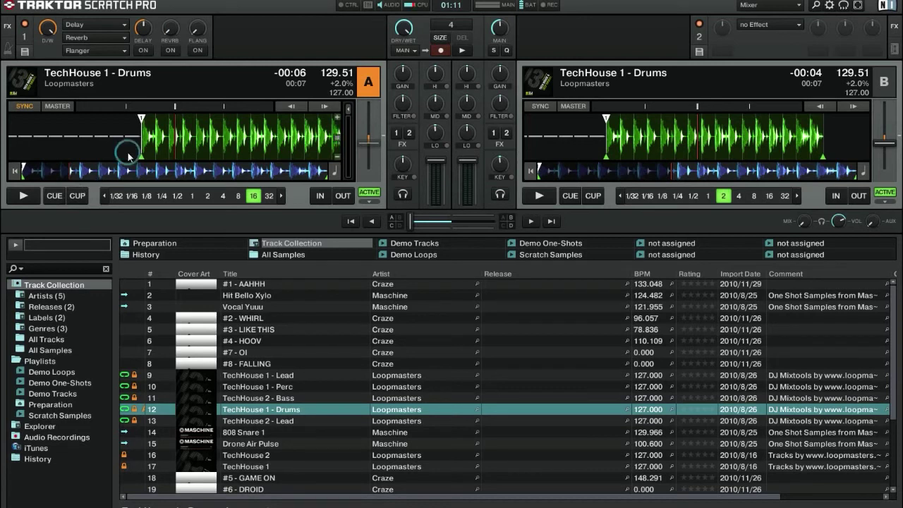
drag(128, 153, 134, 153)
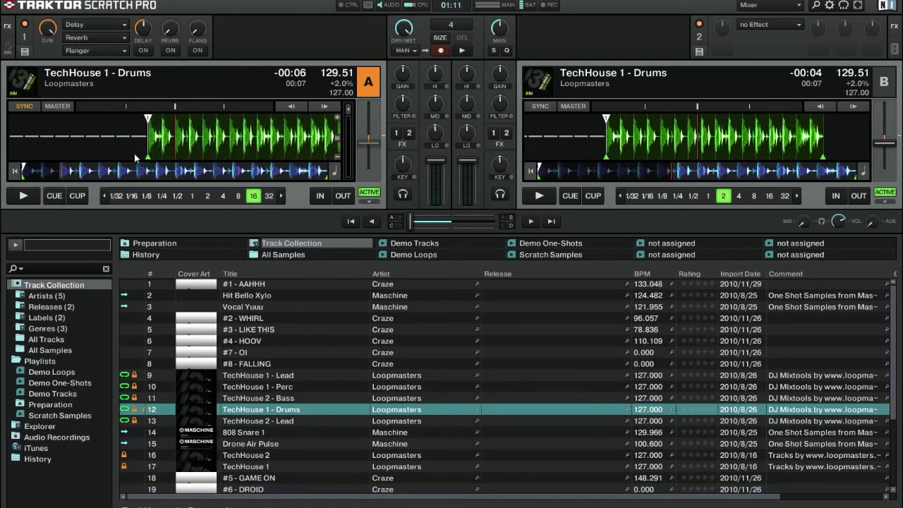
drag(134, 153, 130, 155)
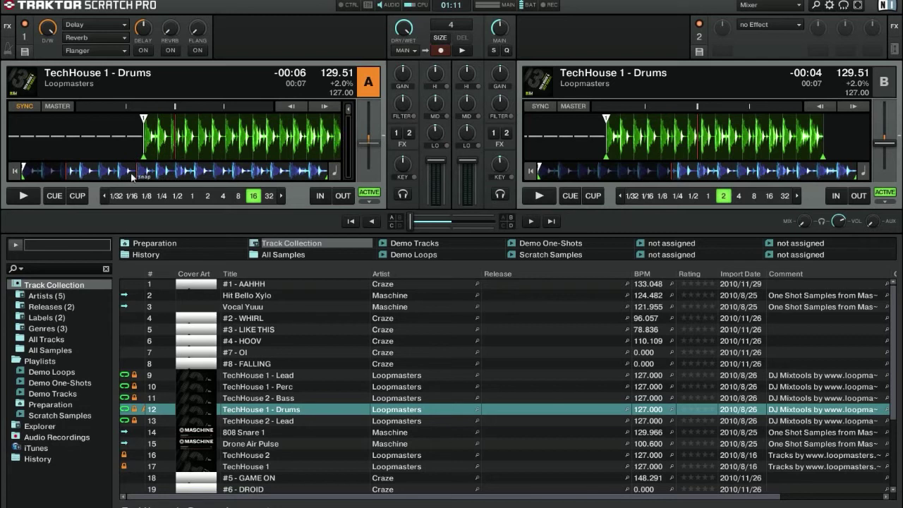
Jump deck A to snapped positions along its track overview and start playback from the cue point past the middle.
click(136, 173)
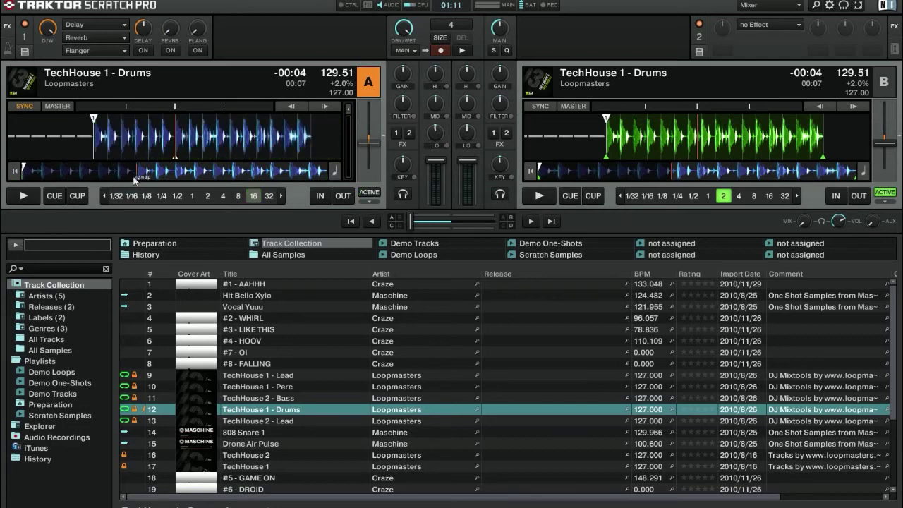
click(176, 168)
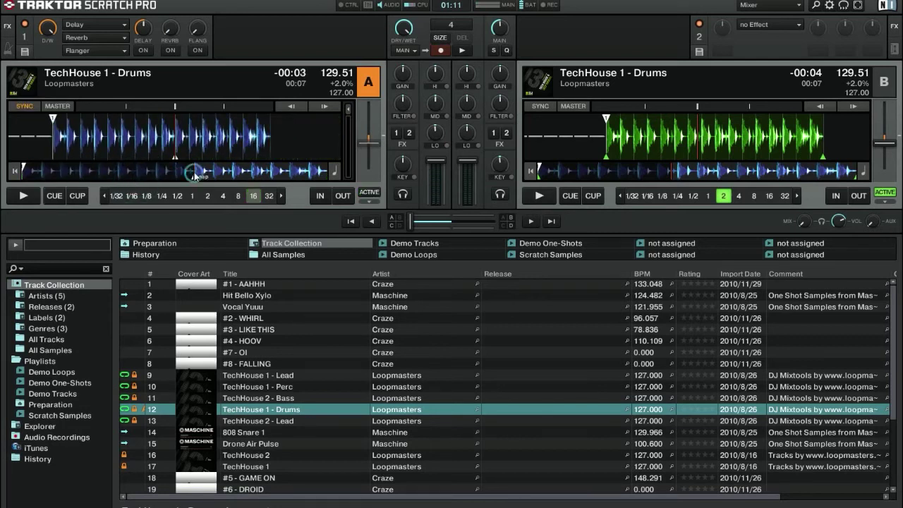
click(64, 199)
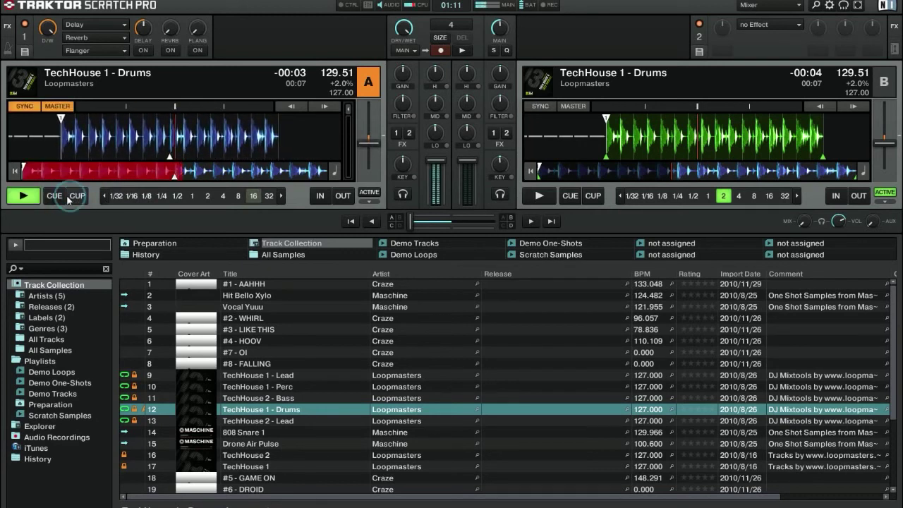
Reveal deck A's cue controls and store hotcue 2 at the playhead near the middle of the track.
click(67, 198)
drag(113, 137, 124, 140)
click(369, 202)
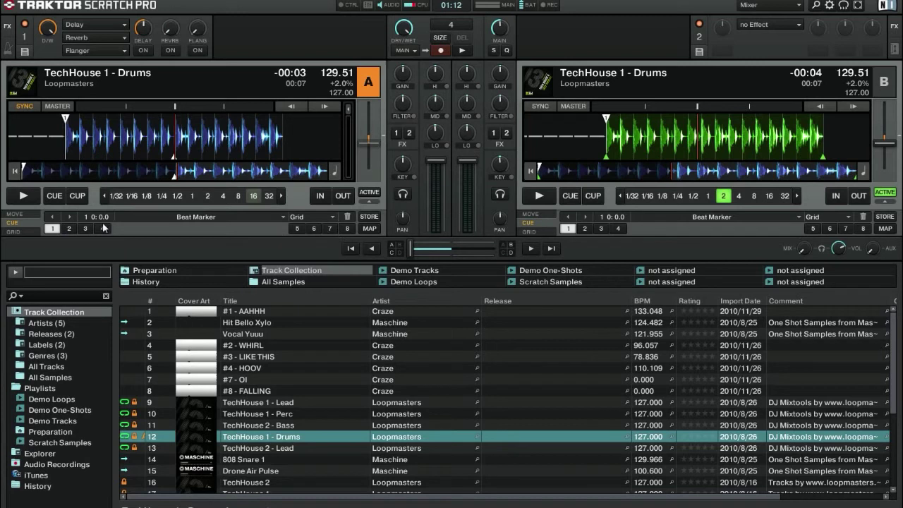
click(69, 228)
Scrub deck A away from the marker, recall hotcues 2 and 1, and delete hotcue 2.
drag(151, 148, 147, 155)
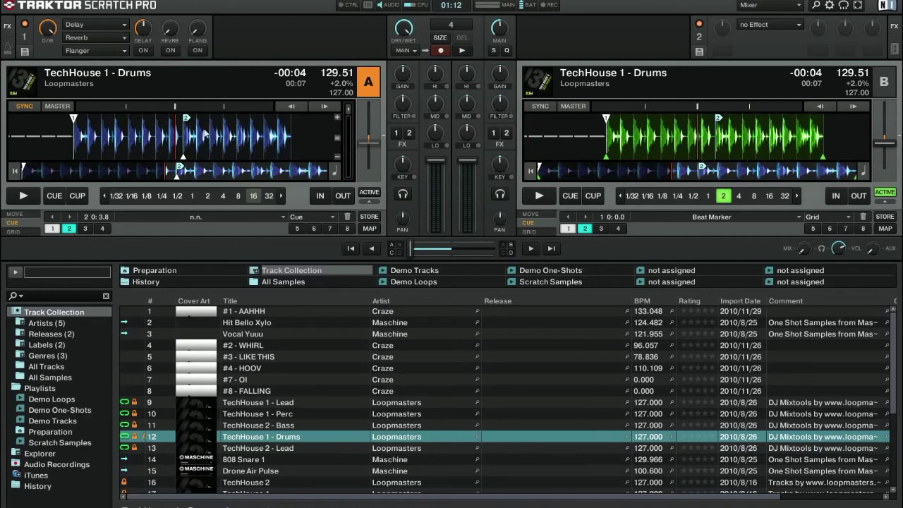
drag(106, 153, 150, 153)
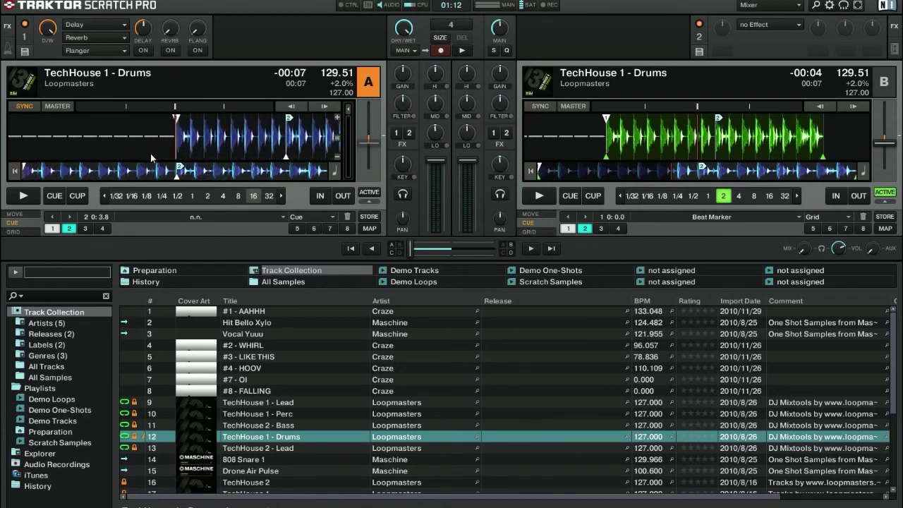
click(70, 229)
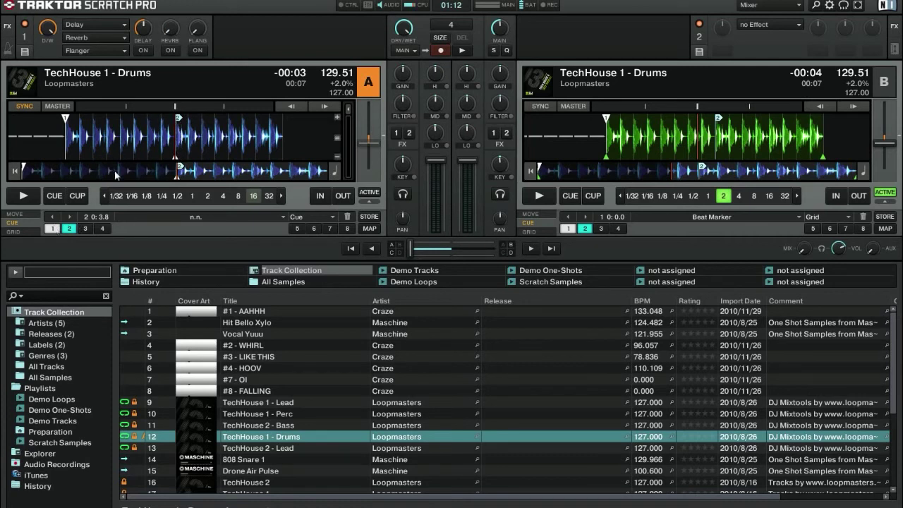
click(54, 229)
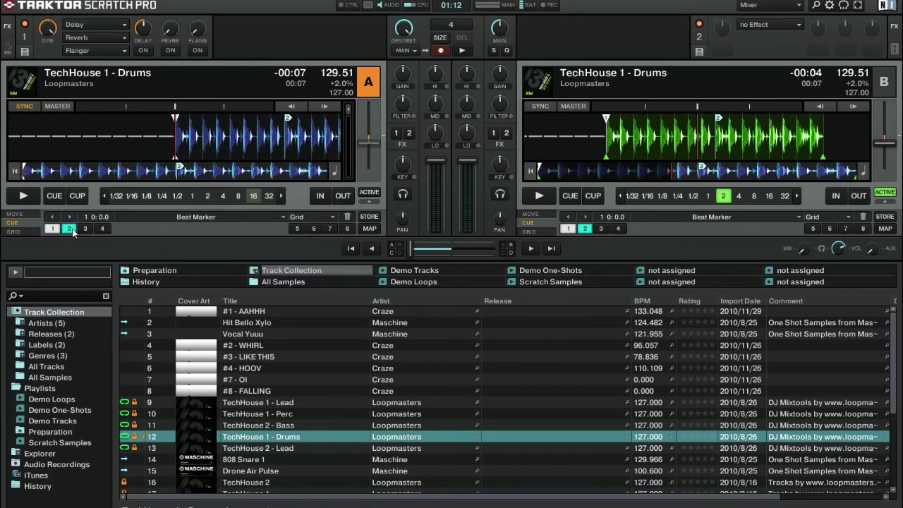
click(69, 229)
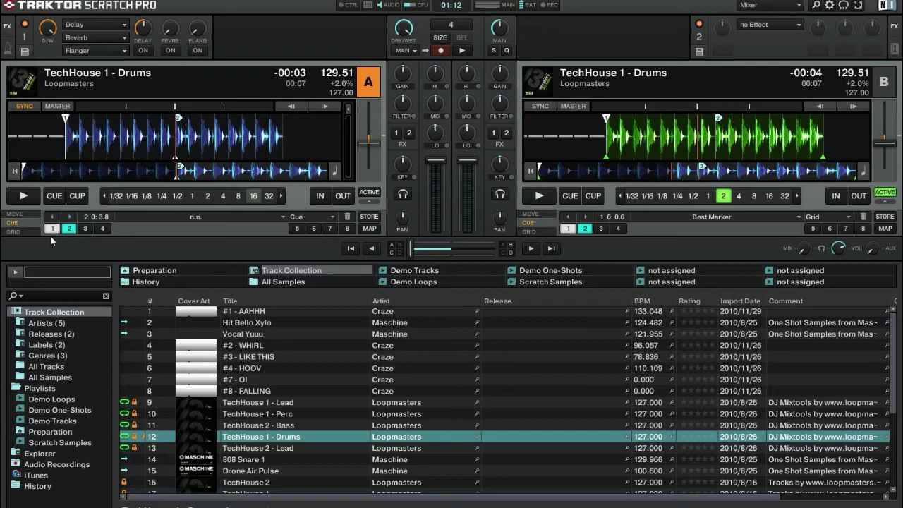
click(347, 219)
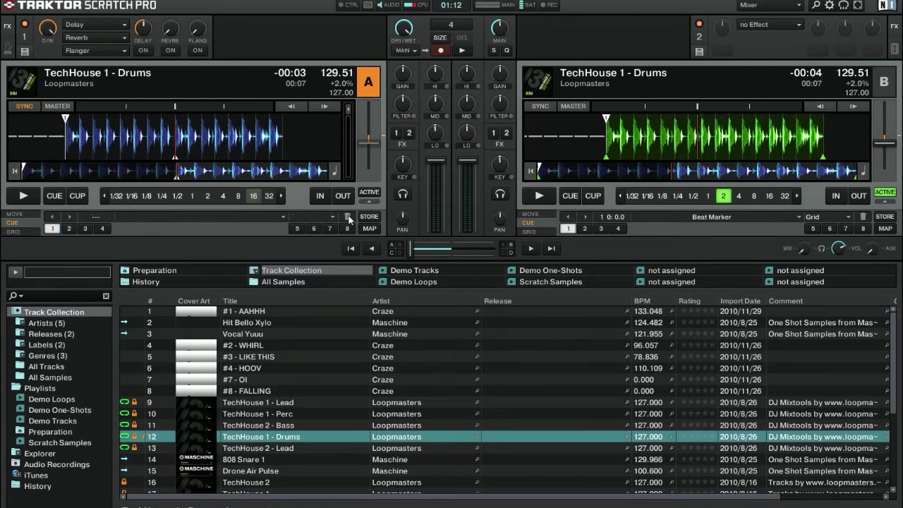
Start deck A from its cue point with CUP and return it there with CUE.
click(78, 196)
click(78, 196)
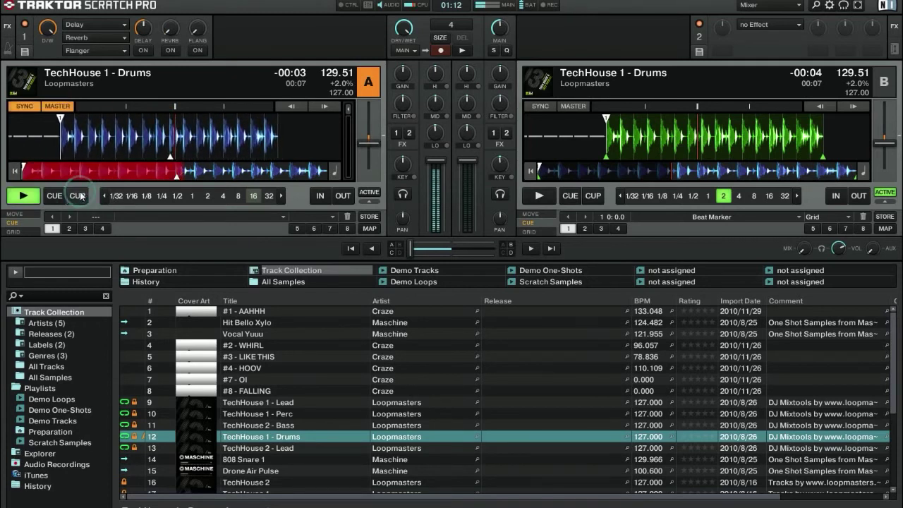
click(62, 197)
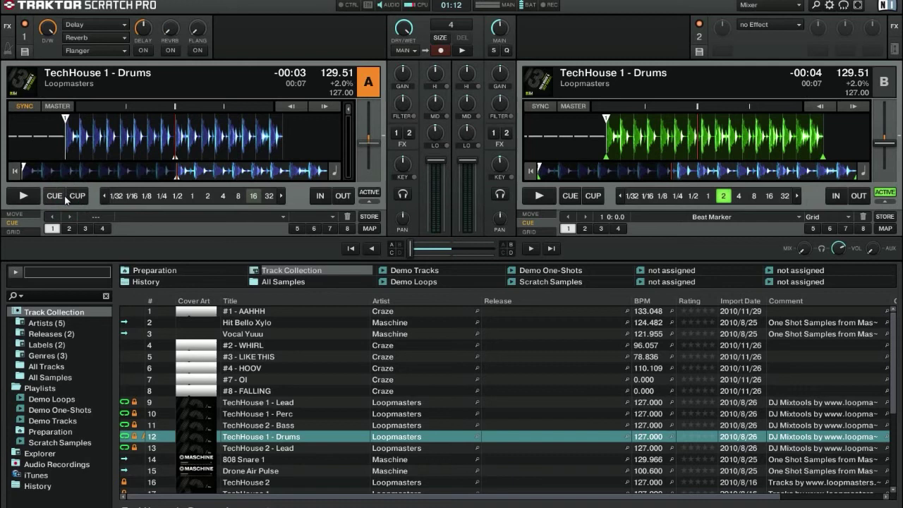
click(57, 200)
click(74, 197)
Play deck A briefly, stop it, and set a new cue point at the stopped position.
click(27, 196)
click(28, 196)
click(55, 197)
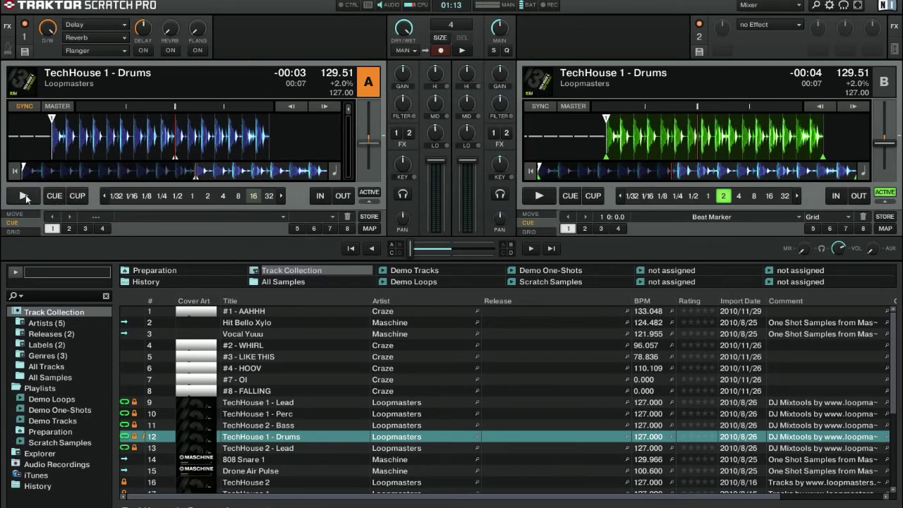
Restart deck A from its cue point with CUP, stop it further along, and use CUP to cue and play from there.
click(73, 197)
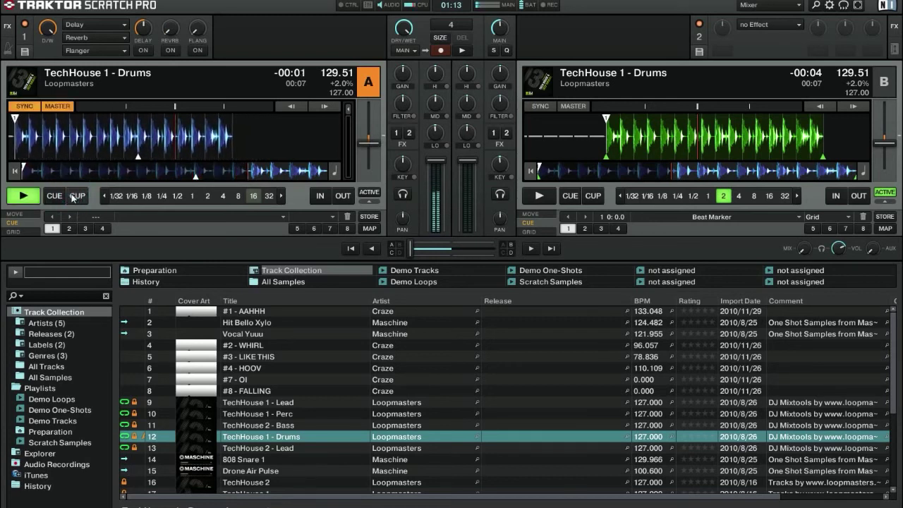
click(72, 196)
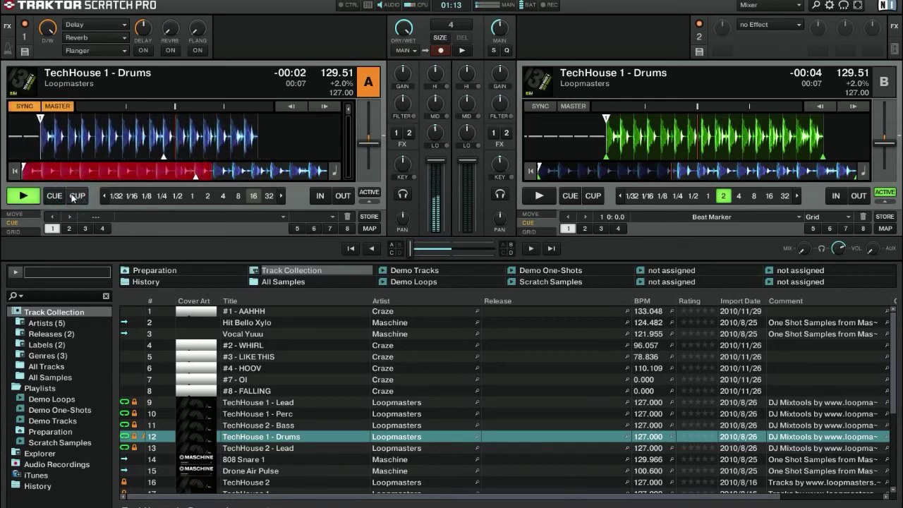
click(26, 196)
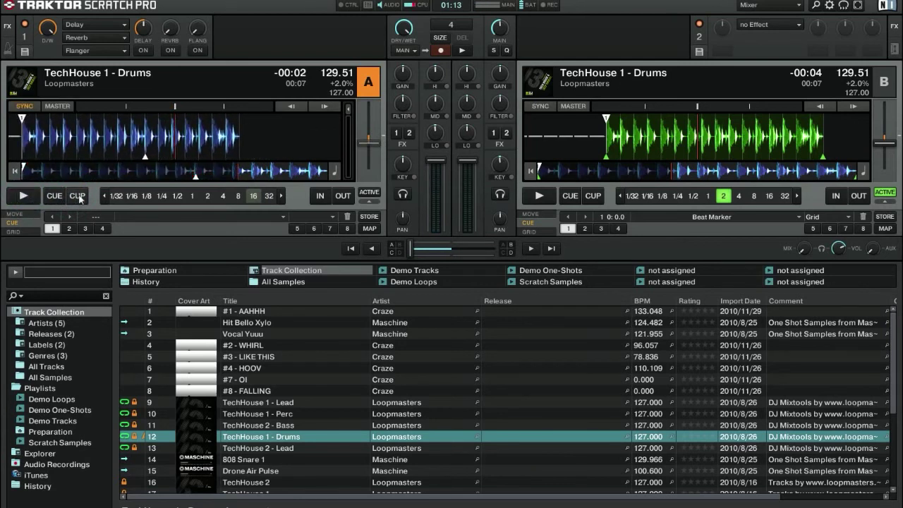
click(78, 196)
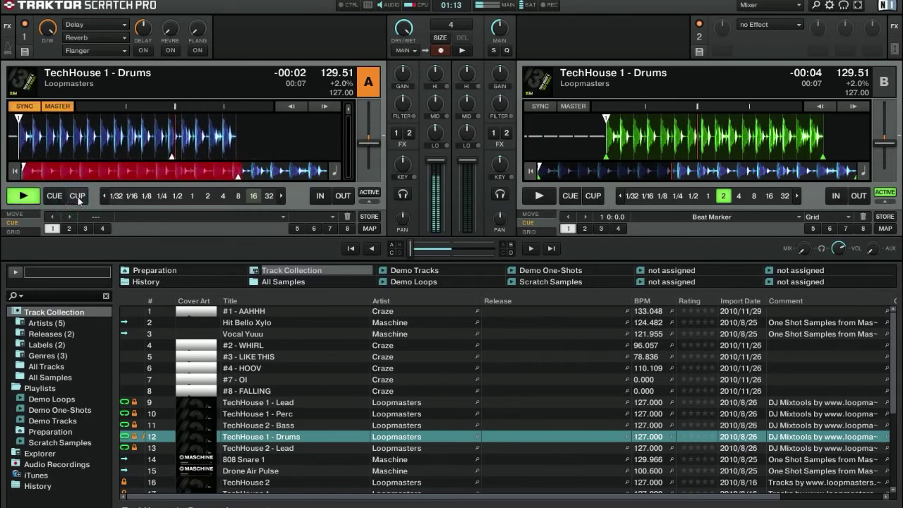
Scrub deck A back before the middle, set its cue point there with CUP, and restart from it.
click(116, 155)
drag(116, 155, 196, 164)
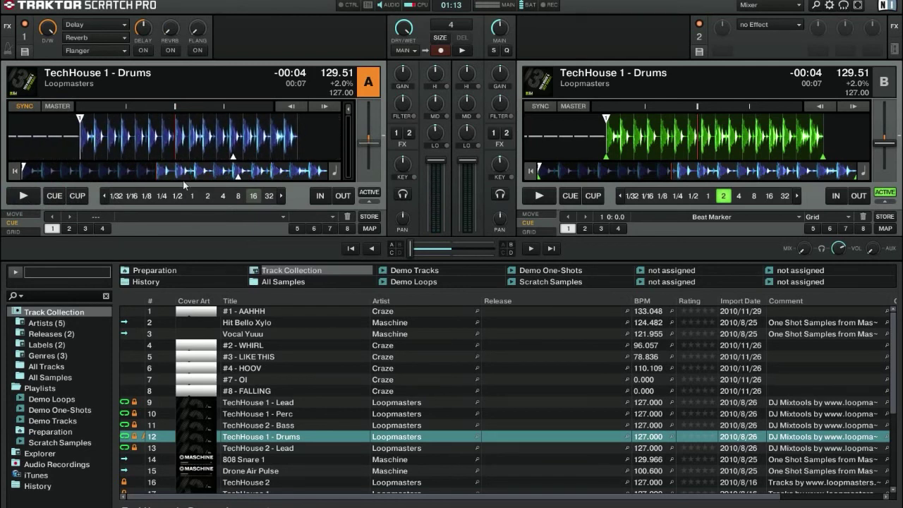
click(83, 197)
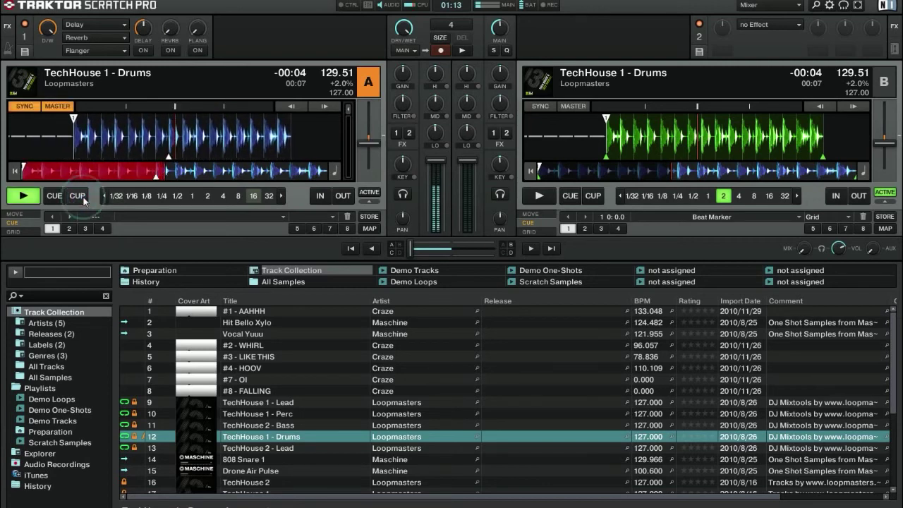
click(83, 197)
click(83, 197)
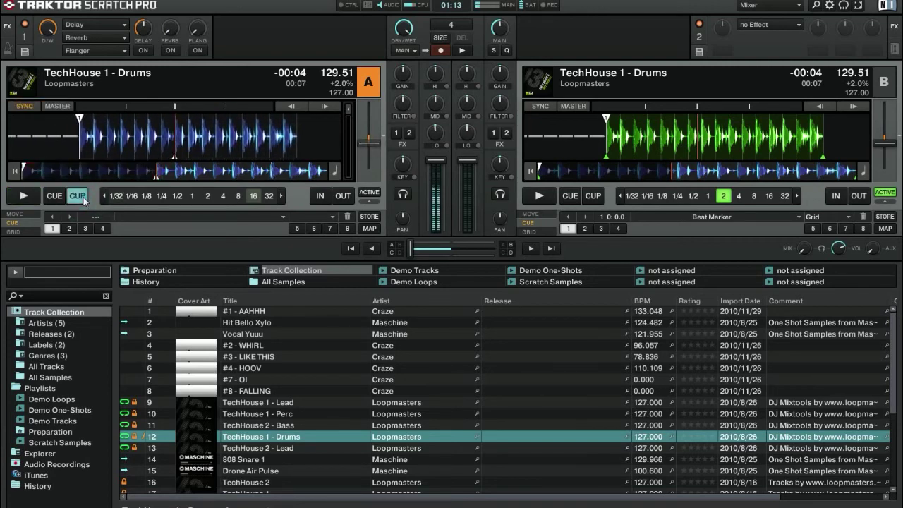
Scrub deck A past its cue point, start playback, and return to the cue point with CUE.
drag(83, 197, 8, 192)
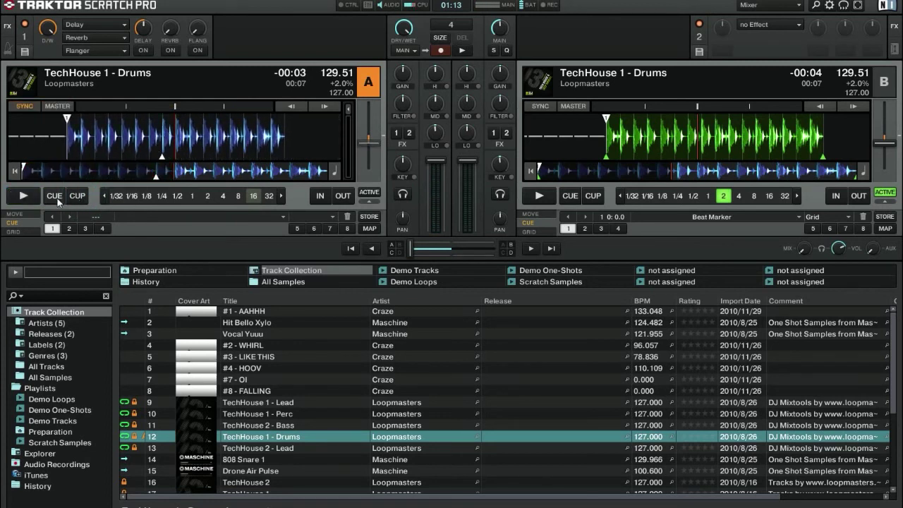
click(24, 198)
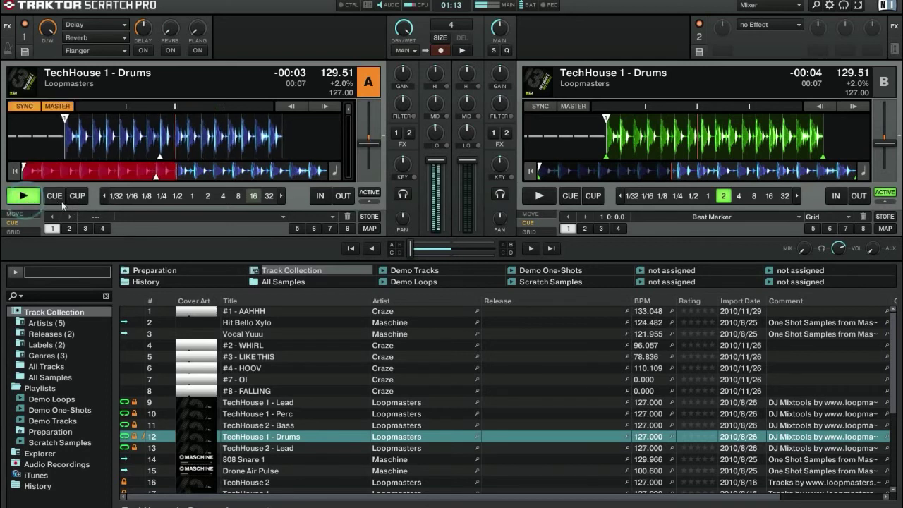
click(56, 198)
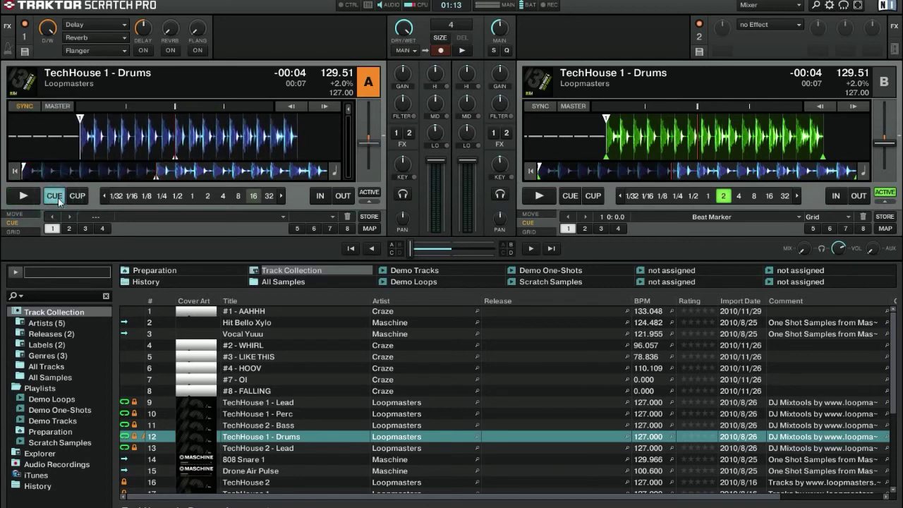
mouse_move(325, 143)
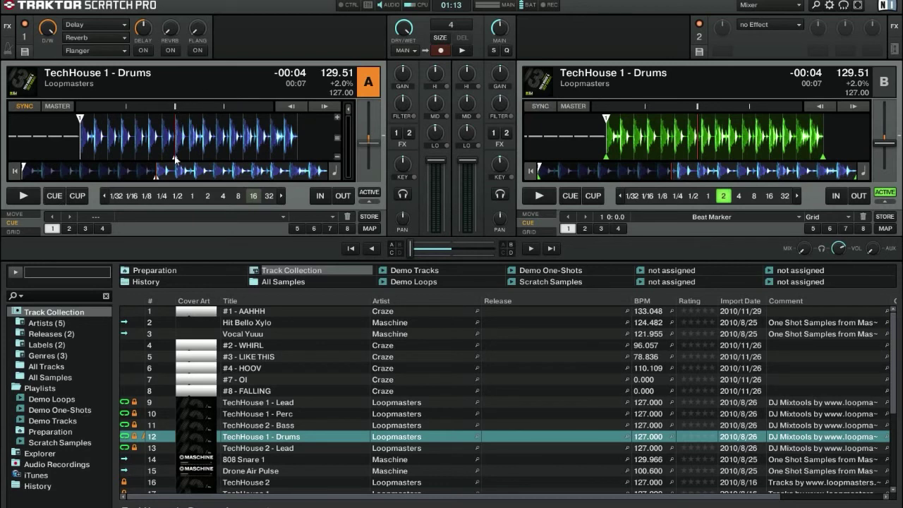
Audition deck A repeatedly from its cue point with CUE, returning to the point each time.
click(56, 199)
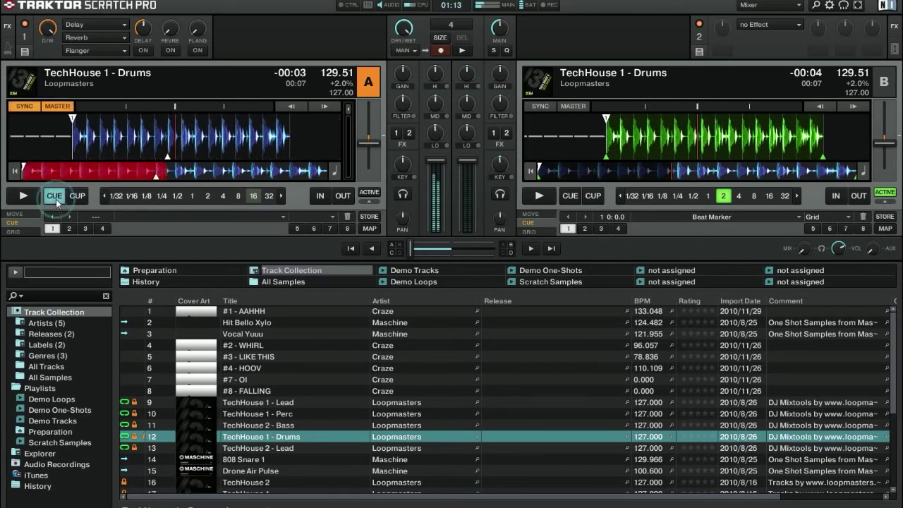
click(56, 198)
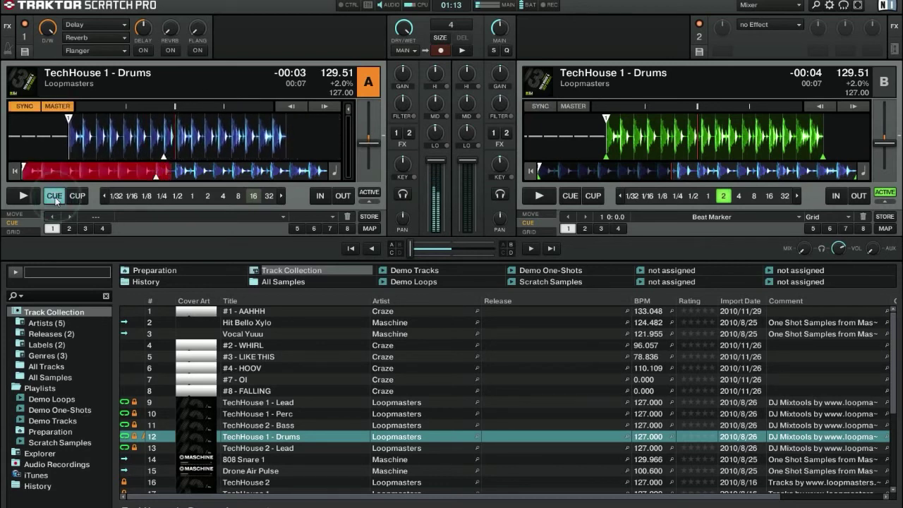
click(56, 197)
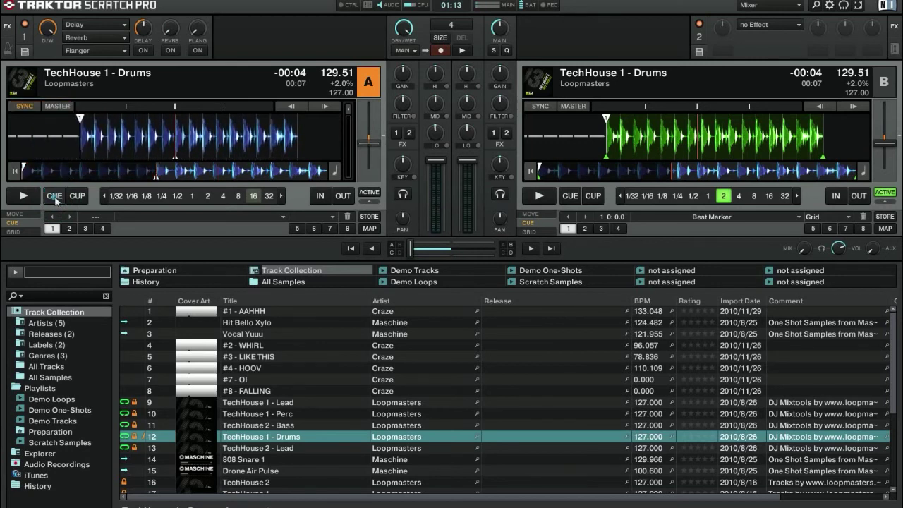
click(56, 199)
Loop deck A from the cue point and step through increasing loop sizes from 1/32 up to 32 beats.
click(114, 197)
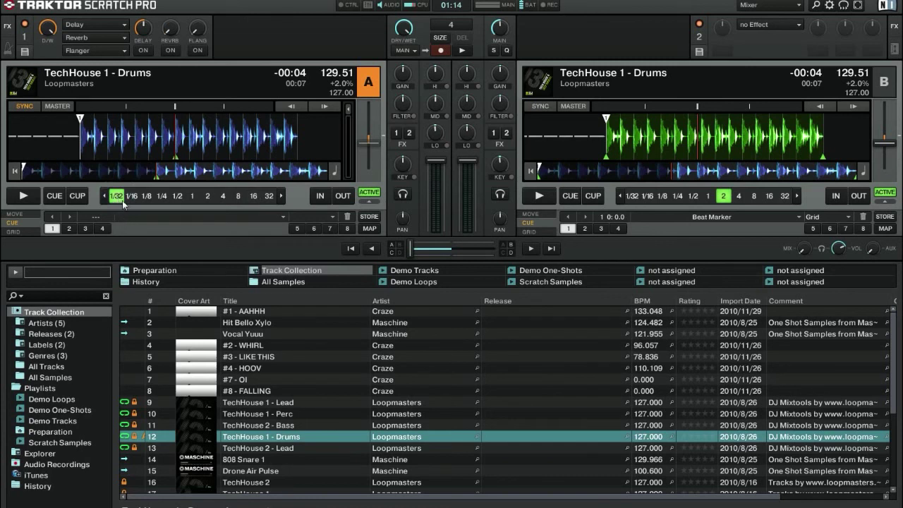
click(146, 197)
click(161, 197)
click(176, 196)
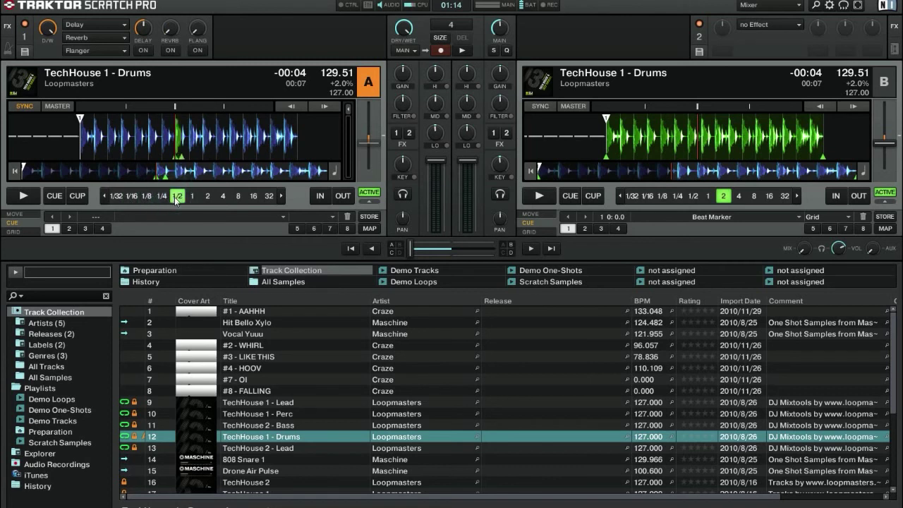
click(199, 198)
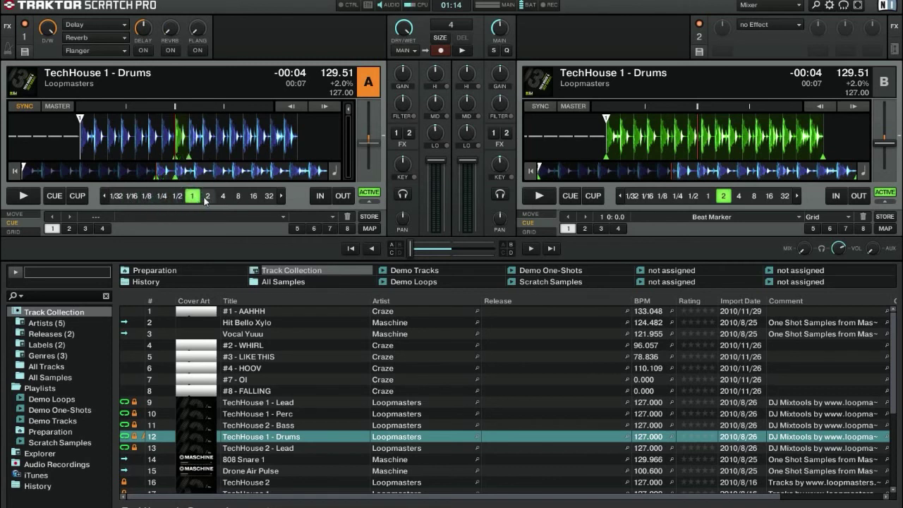
click(207, 197)
click(222, 196)
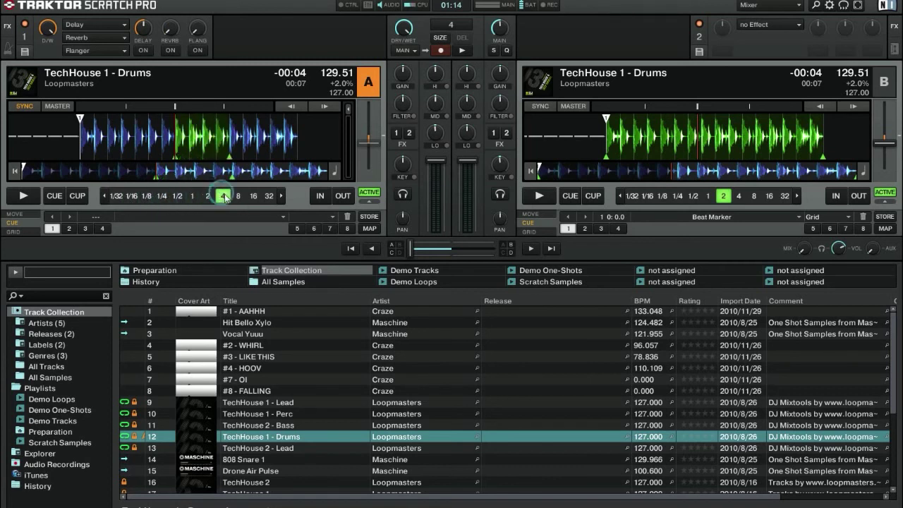
click(235, 197)
click(253, 197)
click(269, 197)
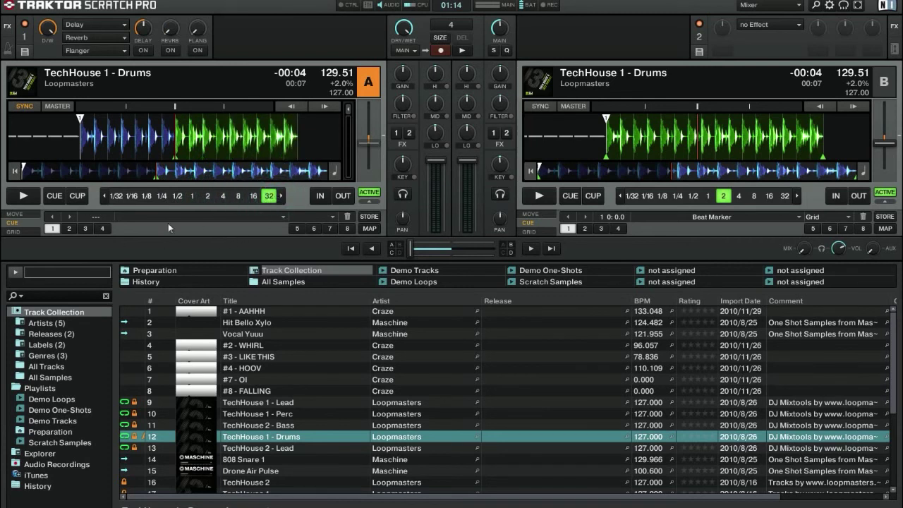
Set deck A's loop to 1 beat, enlarge its waveform, and play the loop briefly before stopping.
click(190, 197)
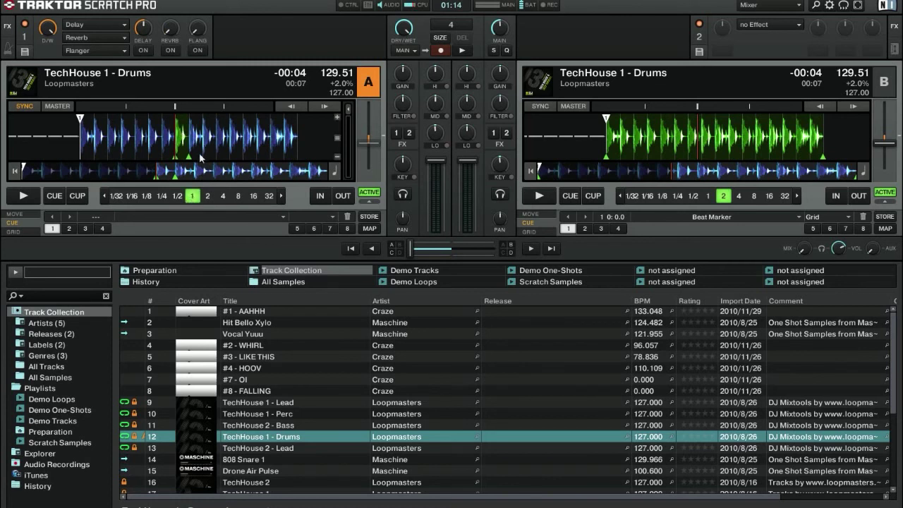
click(338, 117)
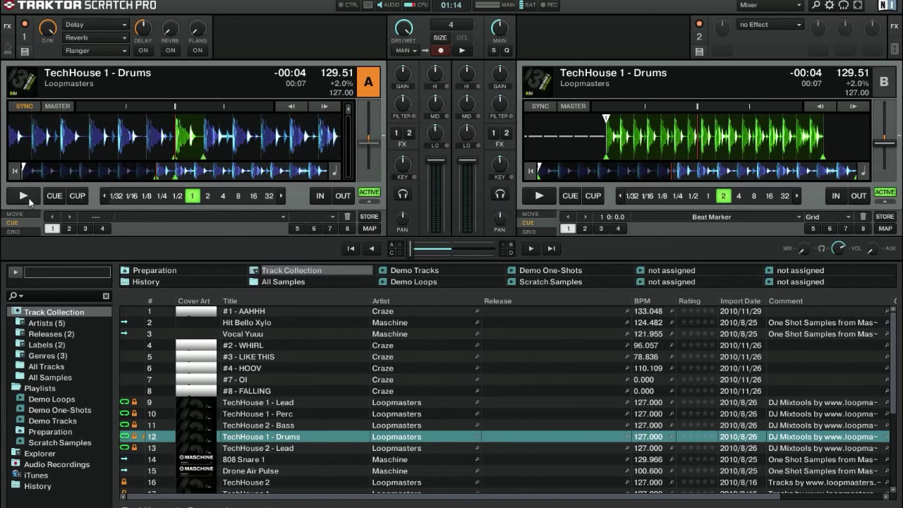
click(29, 200)
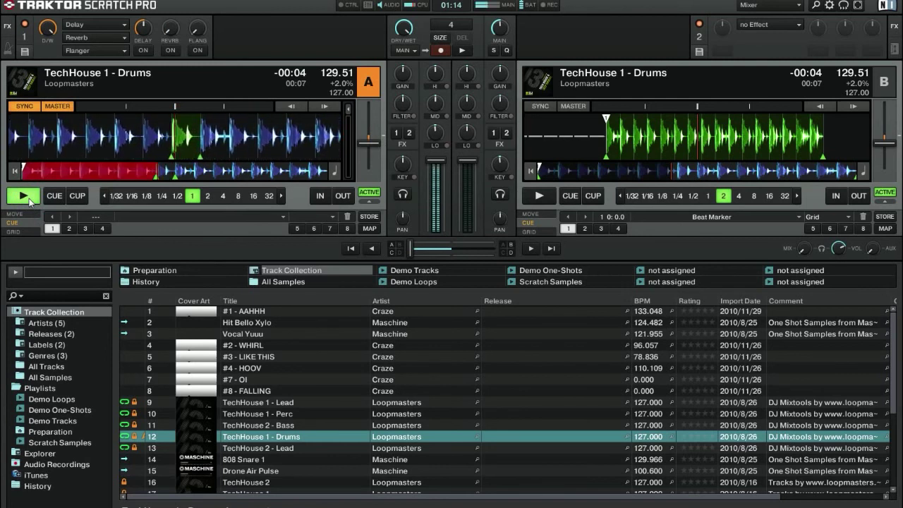
click(27, 197)
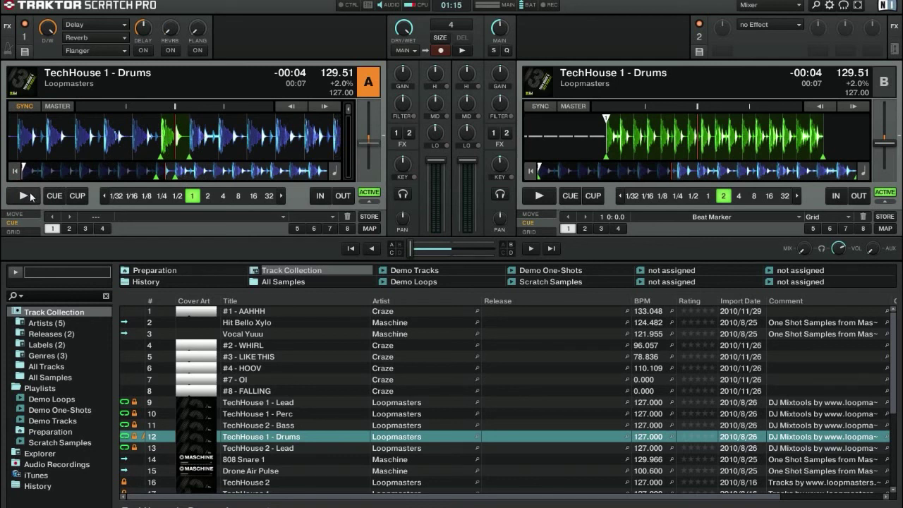
Play deck A and lengthen its running loop through 2, 4, 8 and 16 beats, and stop playback.
click(25, 196)
click(208, 196)
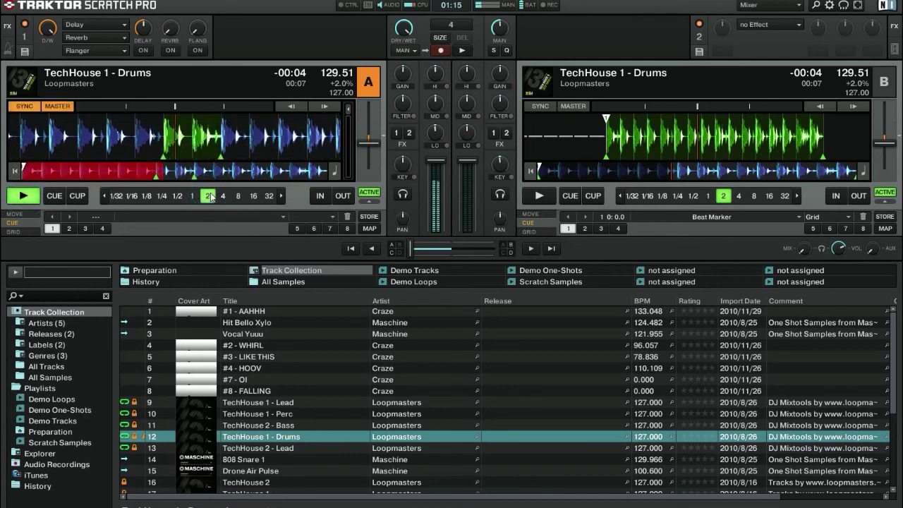
click(223, 197)
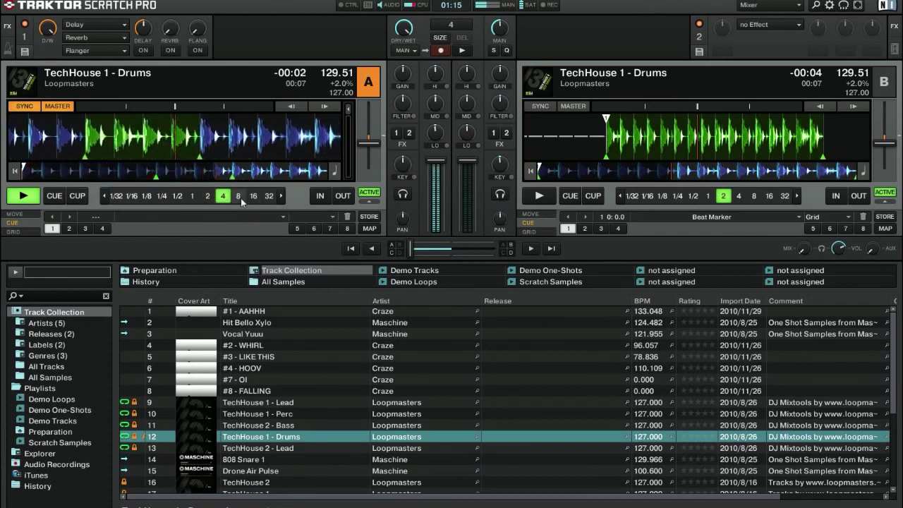
click(239, 196)
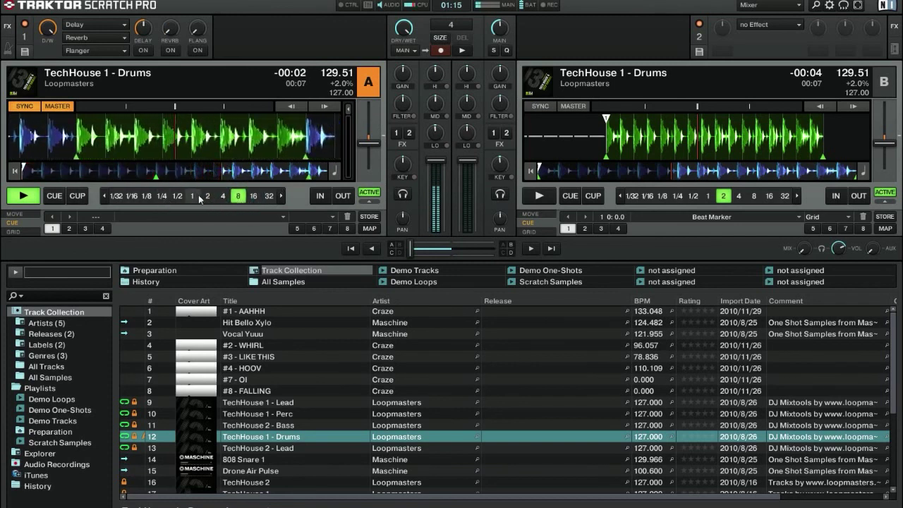
click(254, 196)
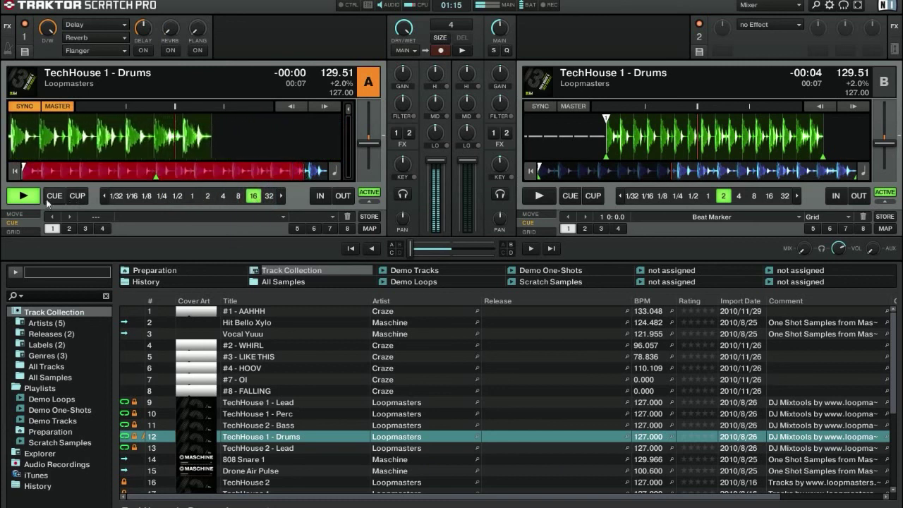
click(35, 199)
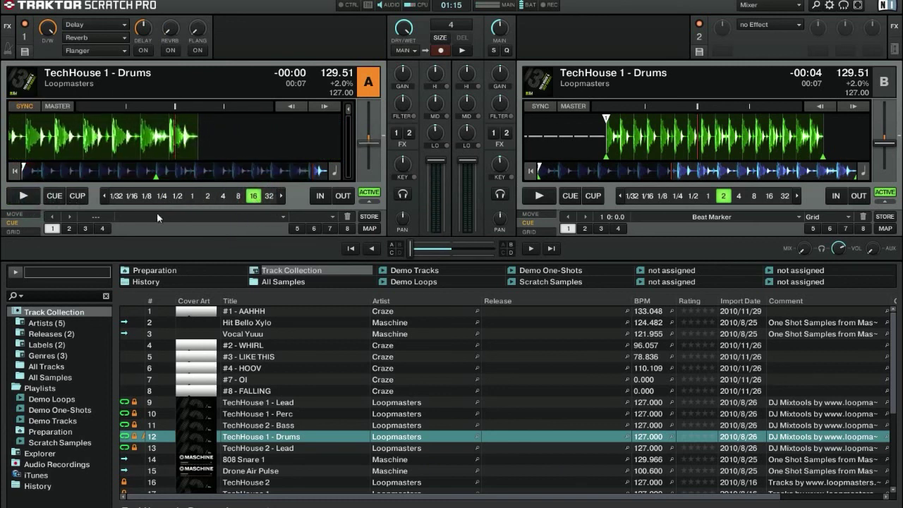
Play deck A with a 1-beat loop, shorten it through 1/2, 1/8, 1/16 and 1/32 beat, and stop playback.
click(192, 197)
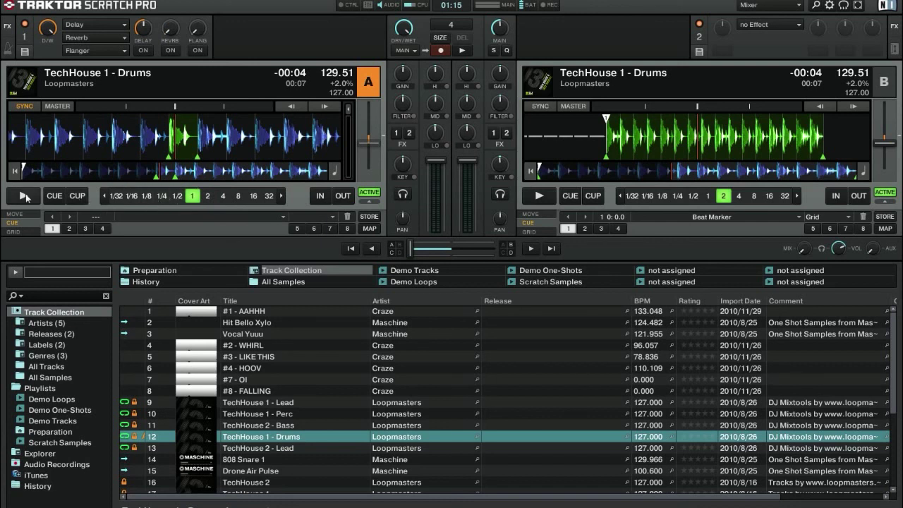
click(27, 198)
click(178, 197)
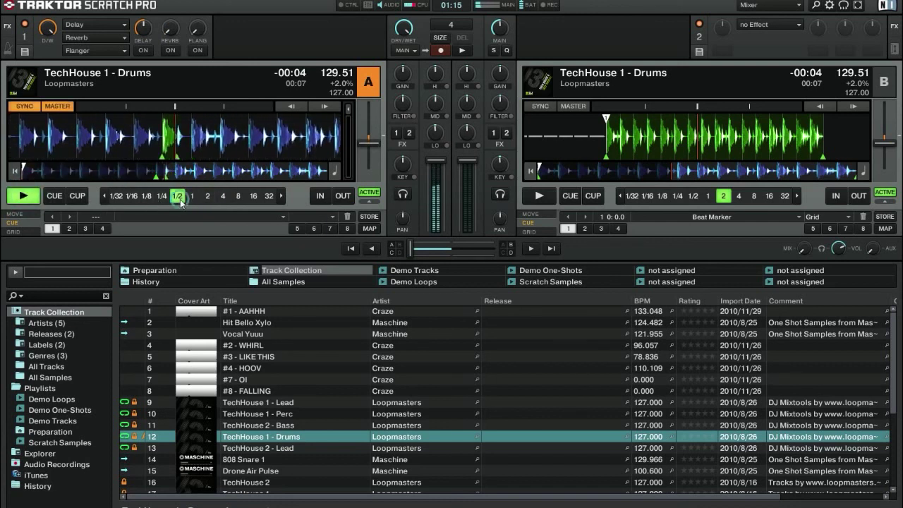
click(146, 197)
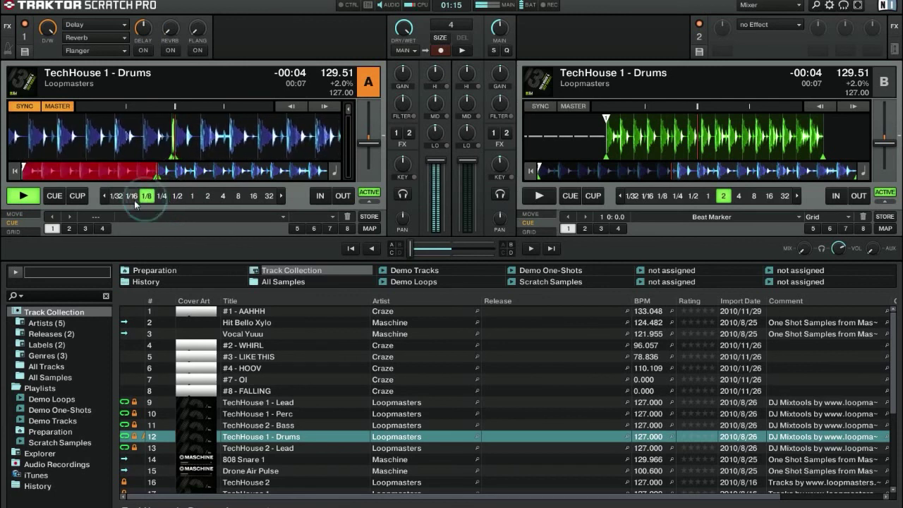
click(133, 197)
click(116, 198)
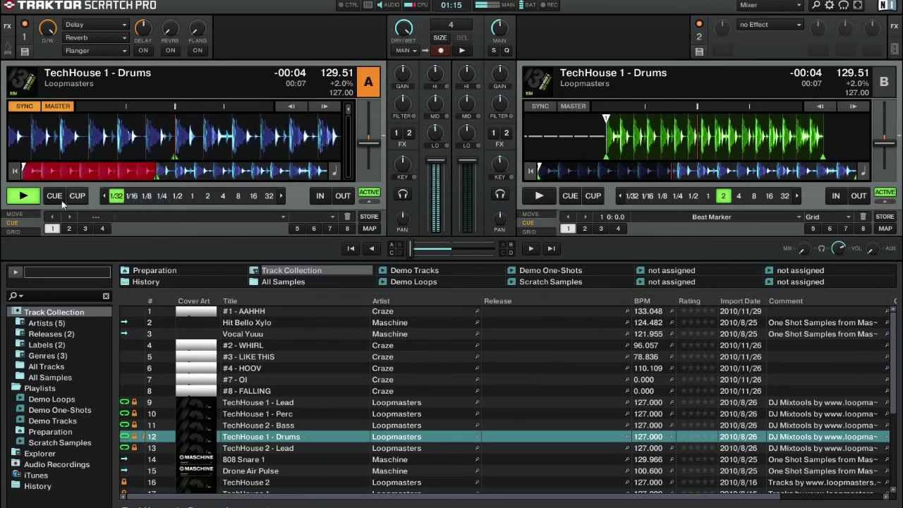
click(32, 201)
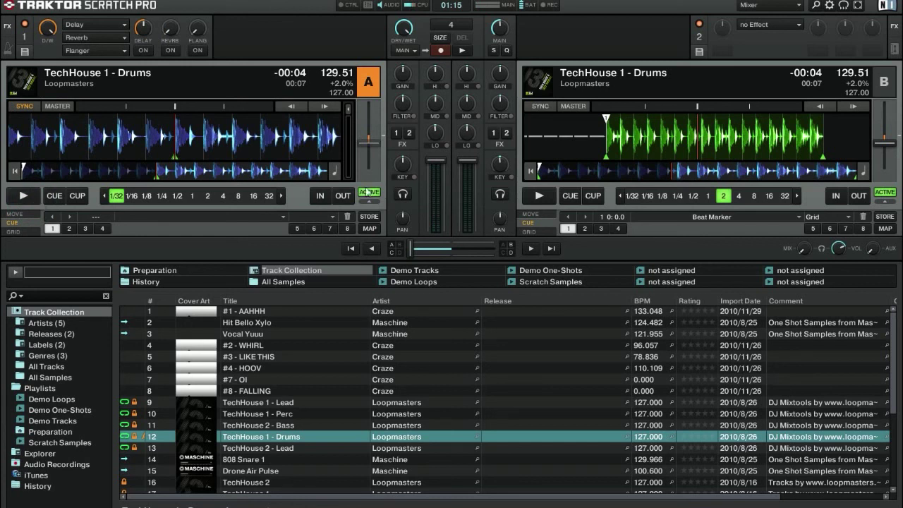
Use deck A's loop IN and OUT controls, leaving its loop deactivated, and zoom its waveform out.
click(324, 198)
click(338, 198)
click(337, 158)
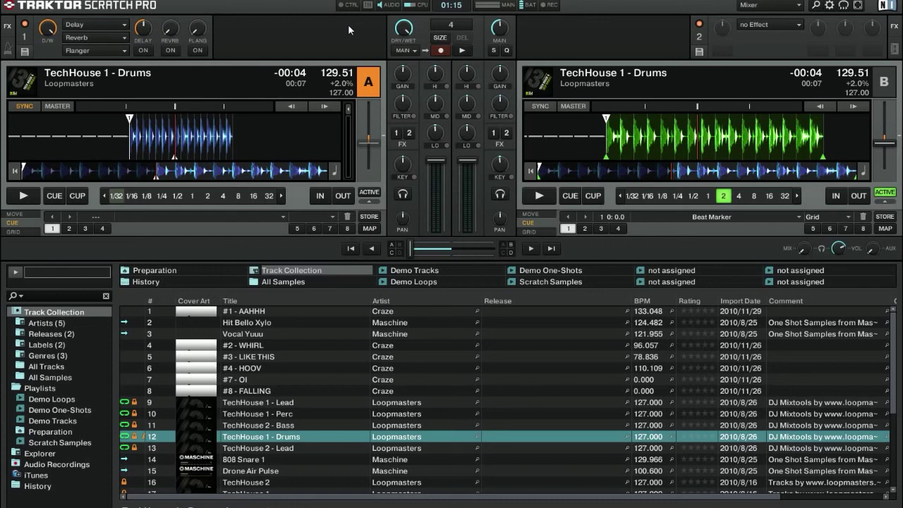
mouse_move(341, 134)
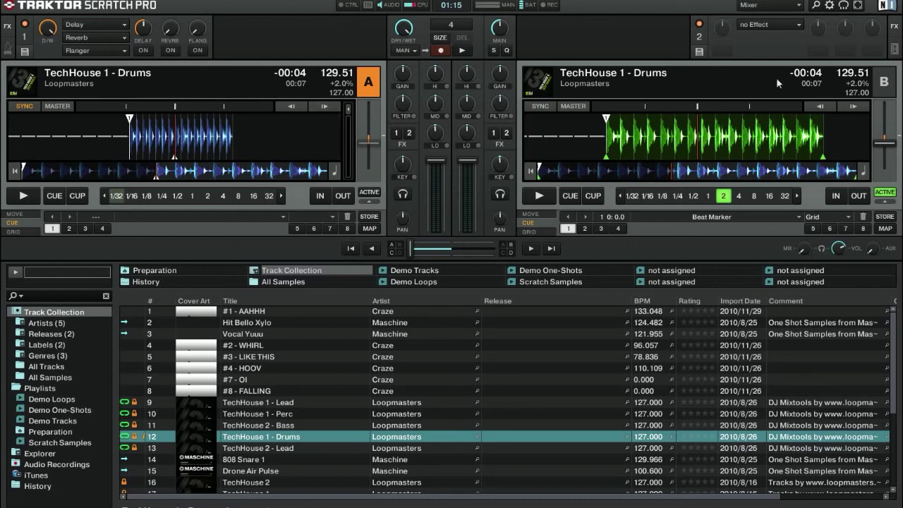